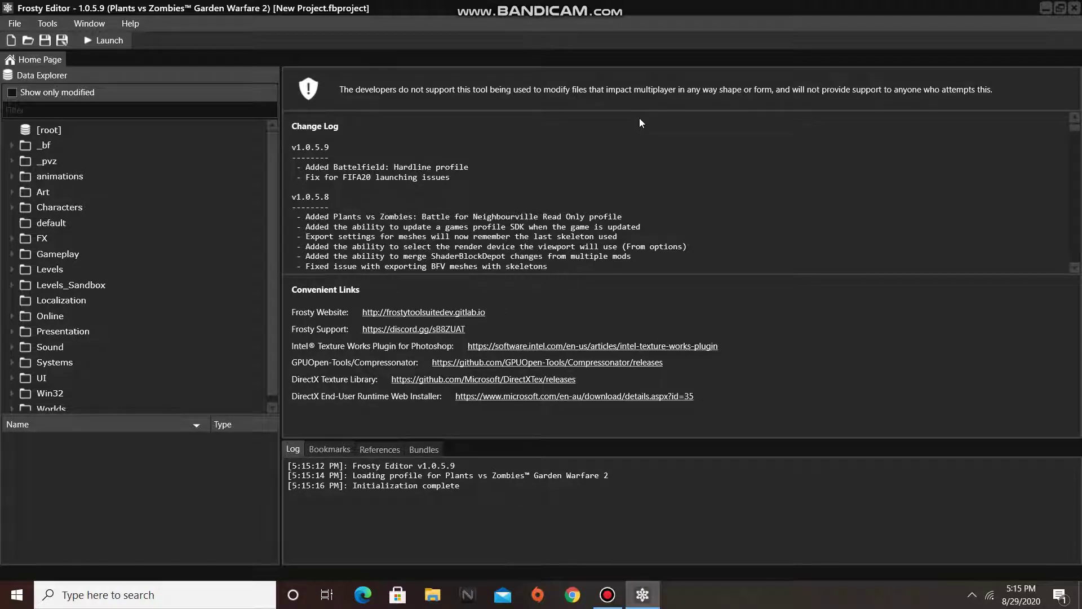
- Expand Gameplay in Data Explorer and list the assets in the SelectionSets folder
{"action": "left_click", "coordinate": [12, 254]}
{"action": "scroll", "coordinate": [74, 266], "scroll_direction": "down", "scroll_amount": 5}
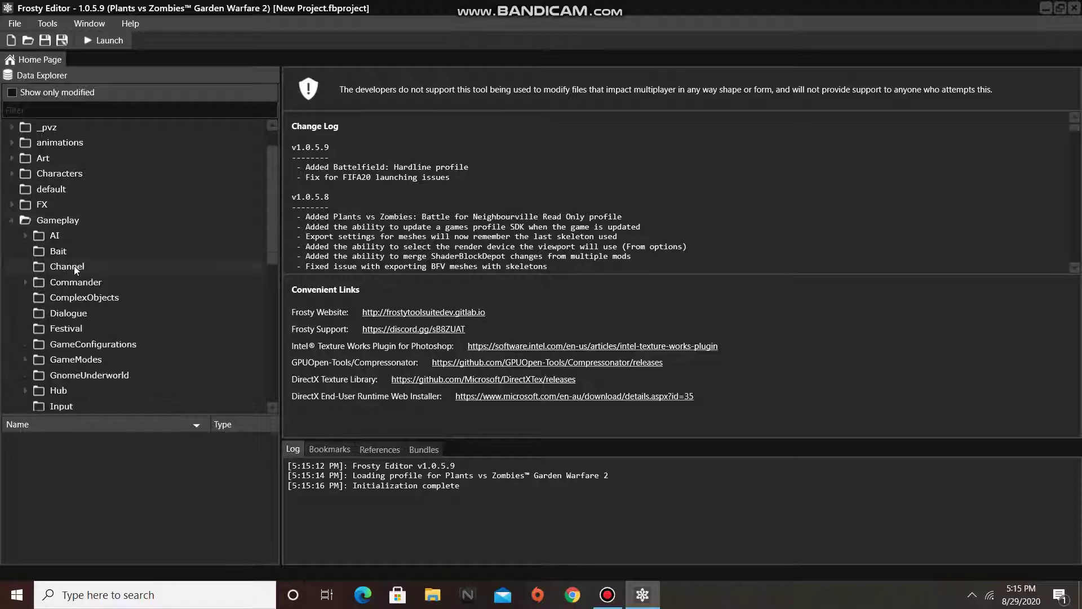
{"action": "left_click", "coordinate": [65, 280]}
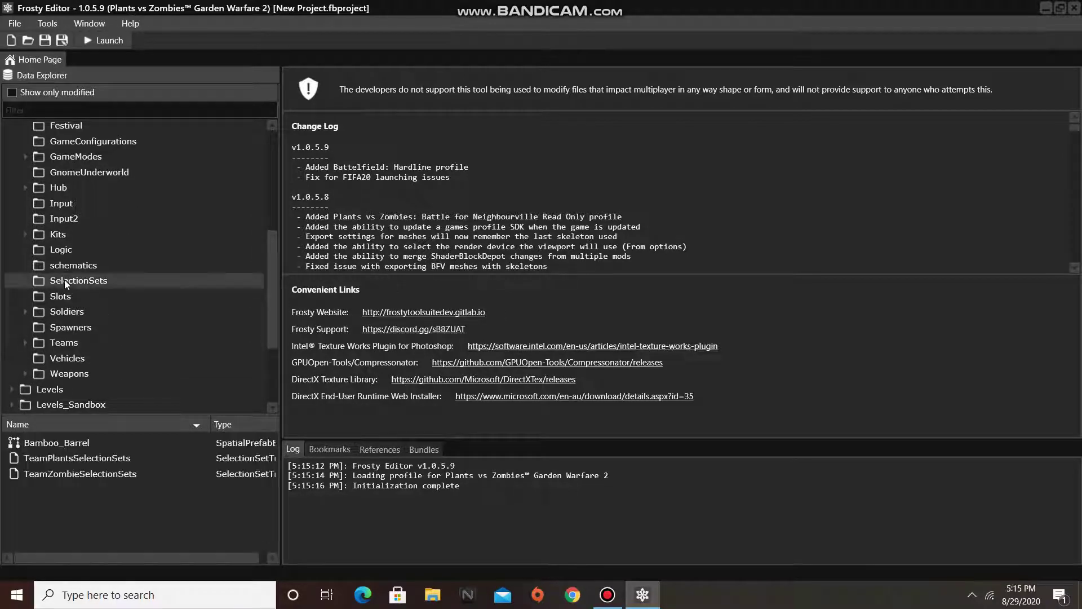
- Open TeamPlantsSelectionSets and expand SelectionSets [4] PlantsPlayableAsAI down to its CitronClass node
{"action": "double_click", "coordinate": [66, 461]}
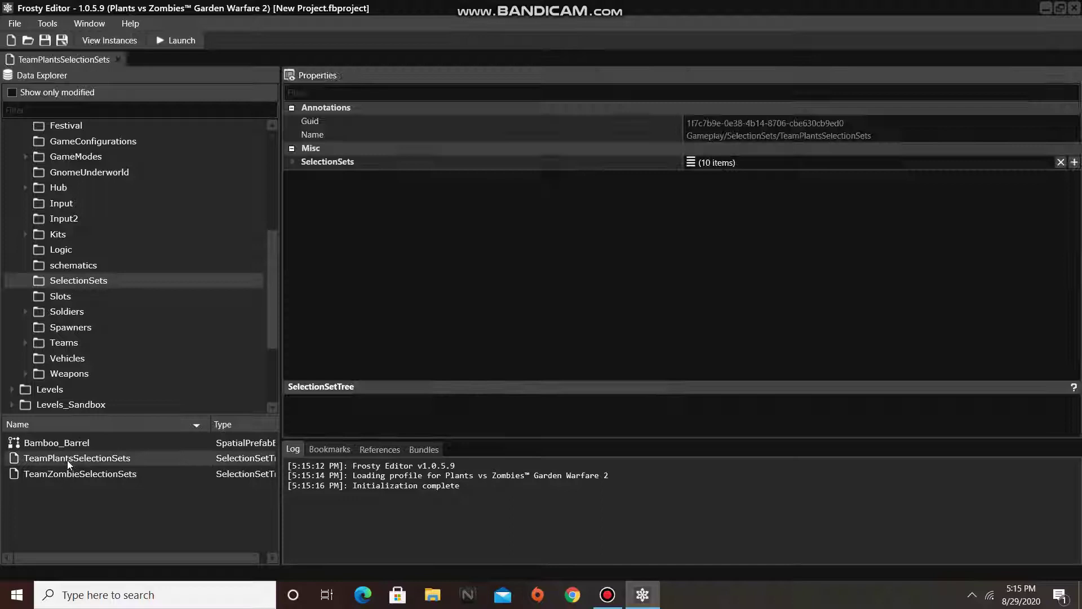
{"action": "left_click", "coordinate": [291, 163]}
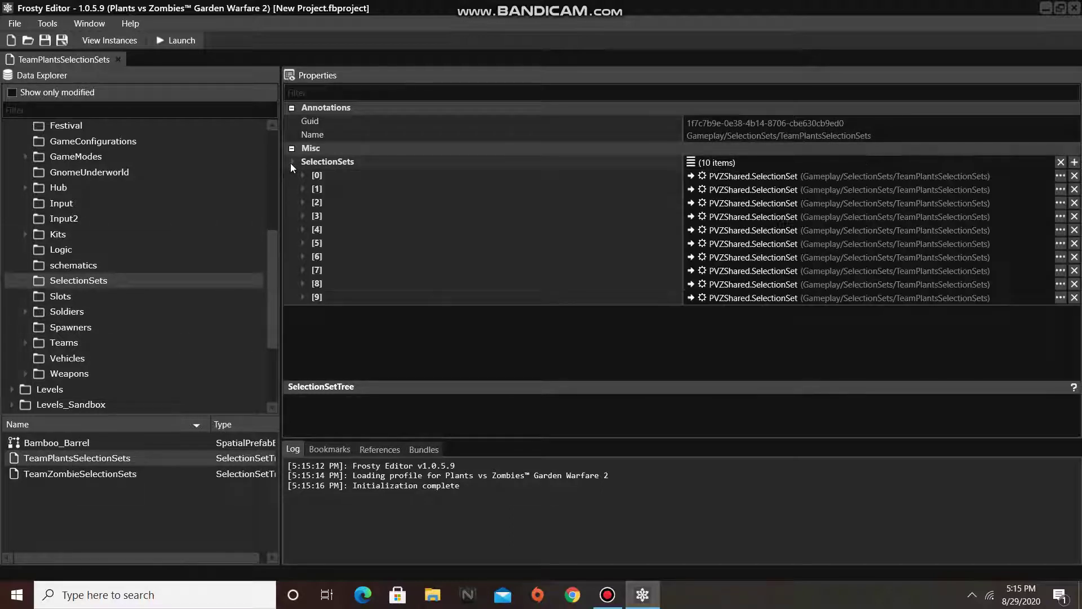
{"action": "left_click", "coordinate": [303, 230]}
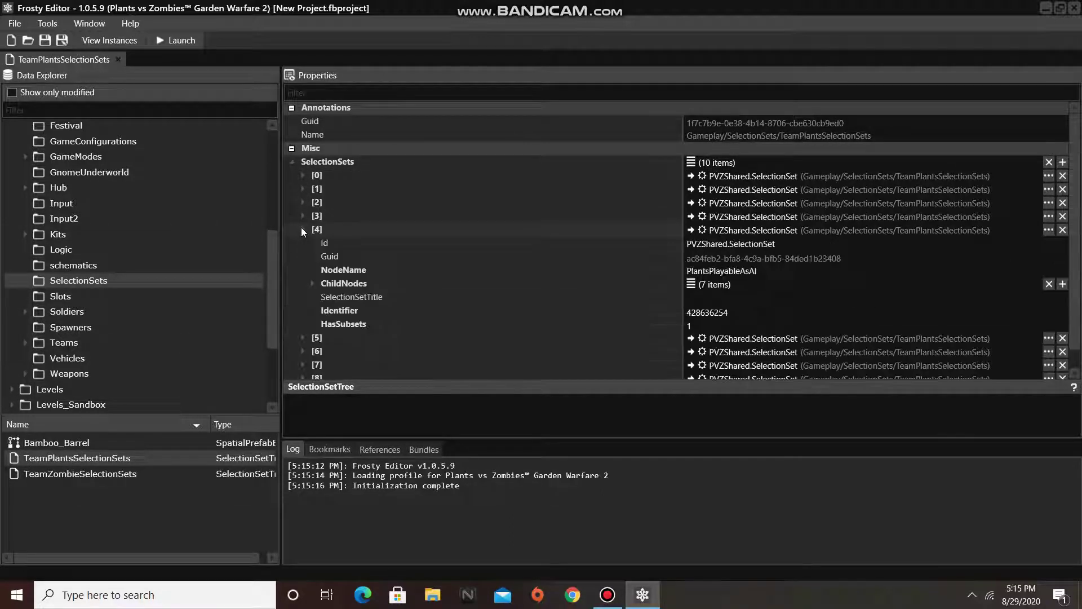
{"action": "left_click", "coordinate": [312, 284]}
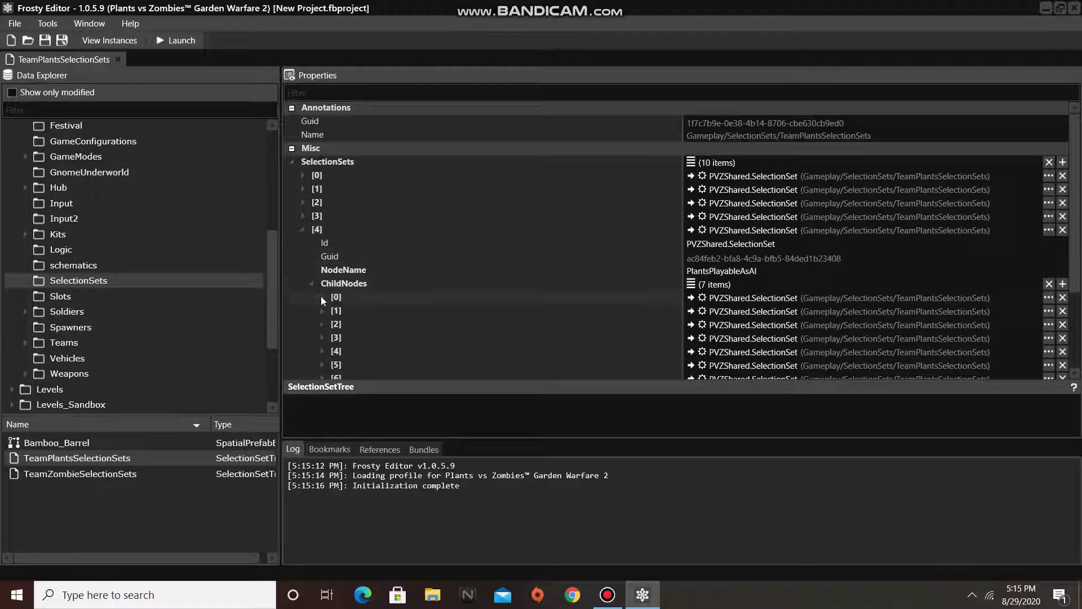
{"action": "left_click", "coordinate": [321, 297]}
{"action": "scroll", "coordinate": [310, 296], "scroll_direction": "down", "scroll_amount": 2}
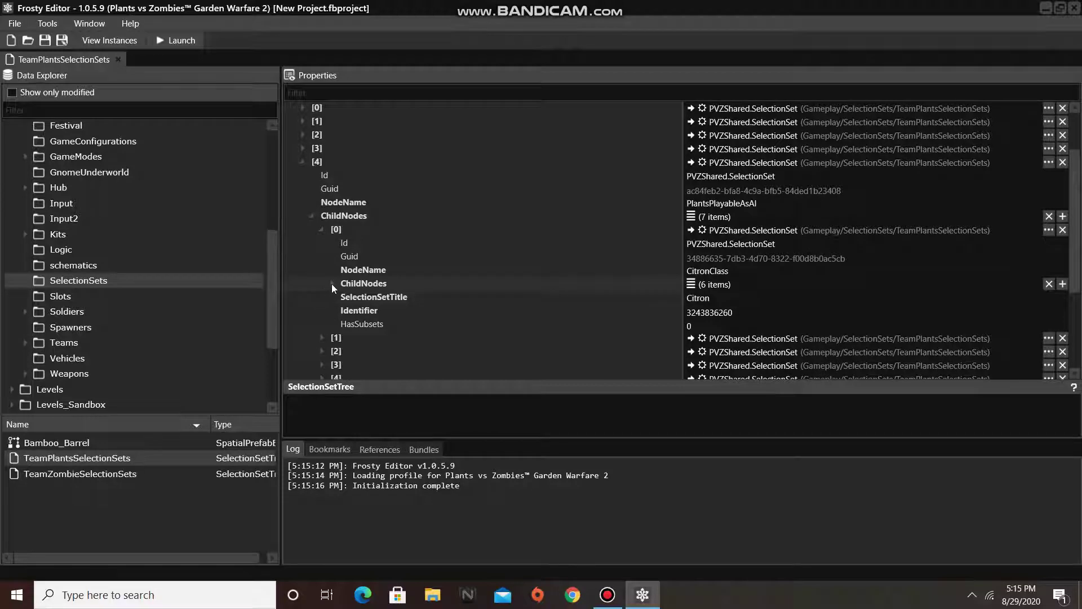
{"action": "left_click", "coordinate": [332, 283]}
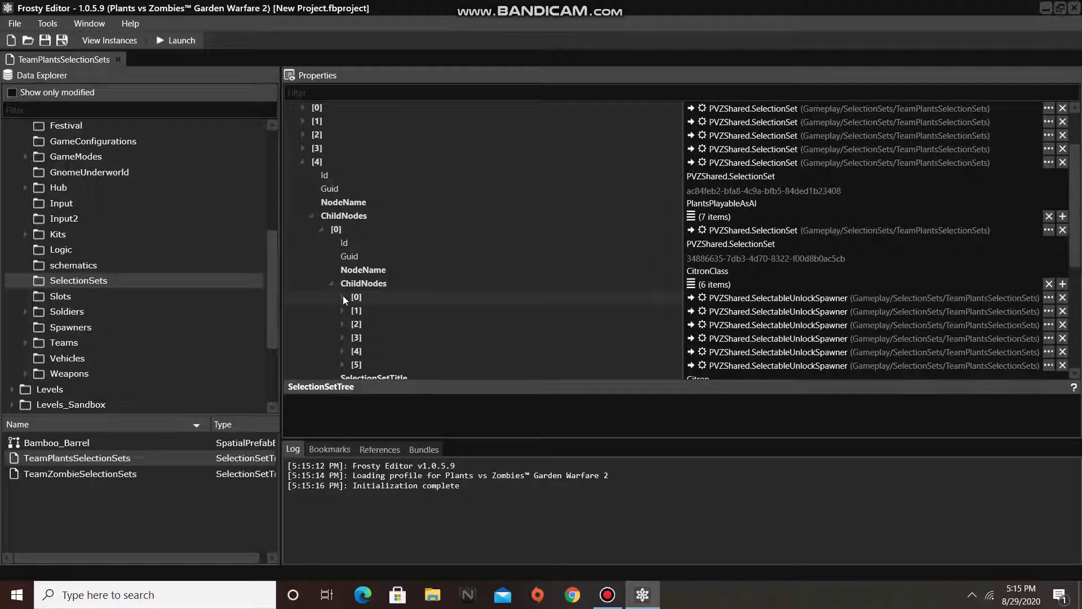
{"action": "left_click", "coordinate": [343, 296]}
{"action": "scroll", "coordinate": [339, 296], "scroll_direction": "down", "scroll_amount": 2}
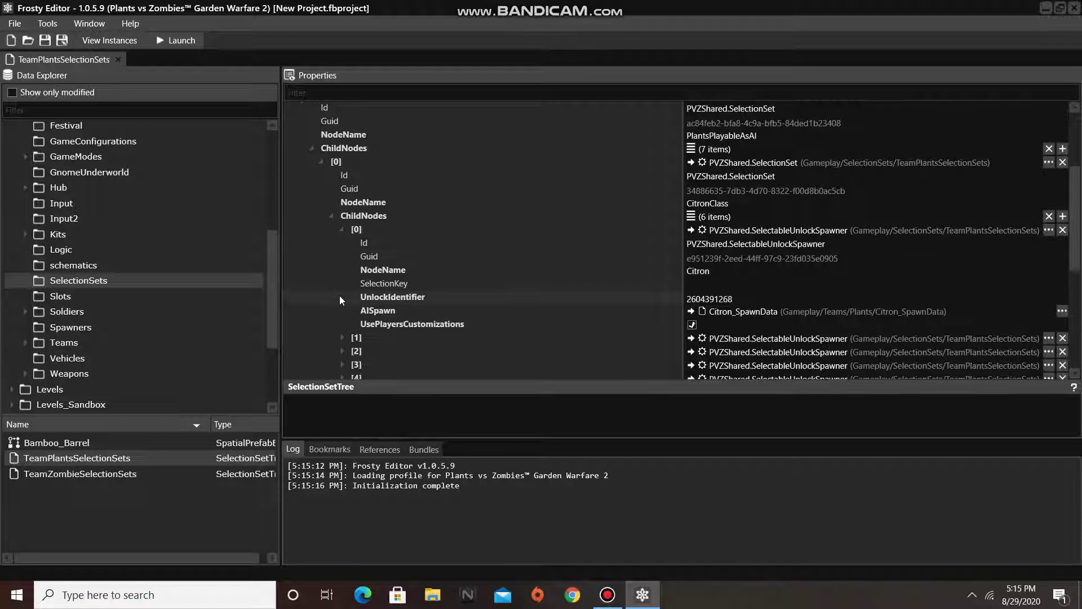
{"action": "left_click", "coordinate": [757, 293]}
{"action": "left_click_drag", "start_coordinate": [274, 309], "coordinate": [269, 346]}
- Browse Weapons > AI > Plant > Hypnoshroom to show HypnoShot's Hypnoshot_Weapon and U_HypnoShot assets
{"action": "left_click", "coordinate": [26, 285]}
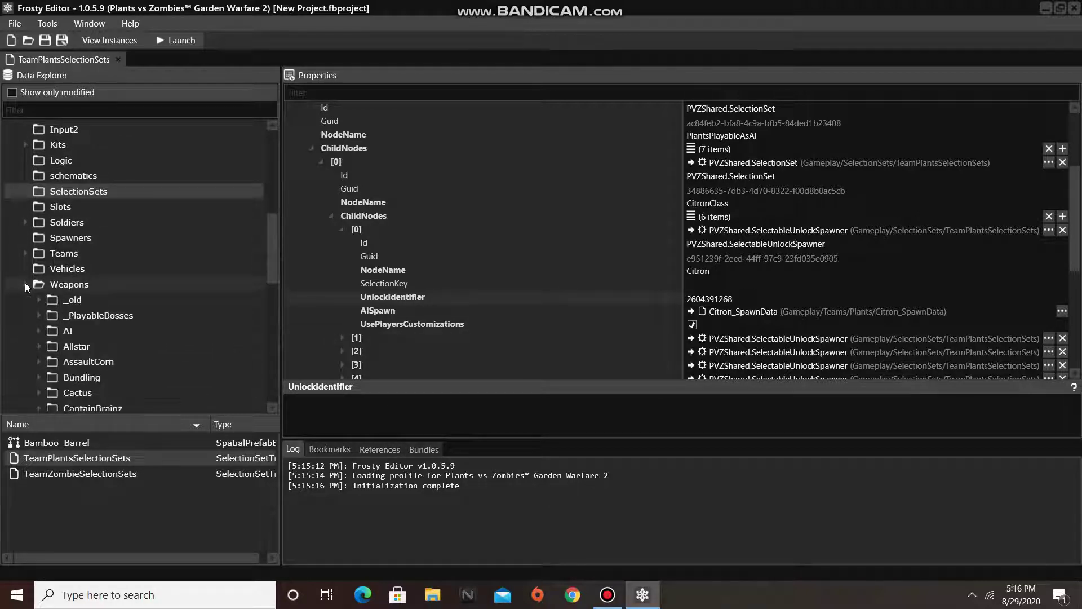
{"action": "left_click", "coordinate": [40, 330]}
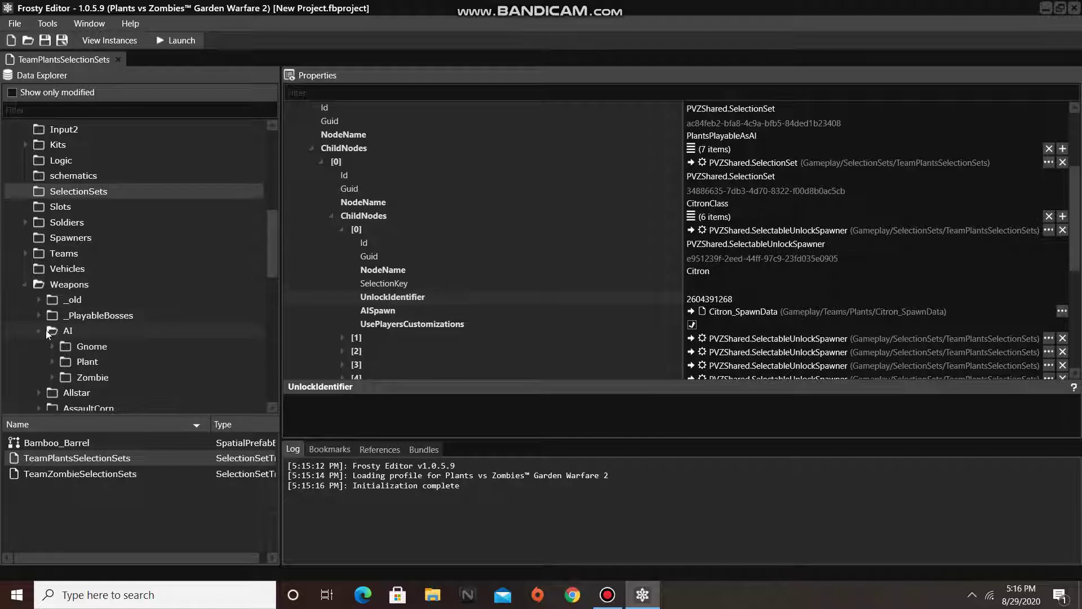
{"action": "left_click", "coordinate": [52, 362]}
{"action": "scroll", "coordinate": [53, 360], "scroll_direction": "down", "scroll_amount": 3}
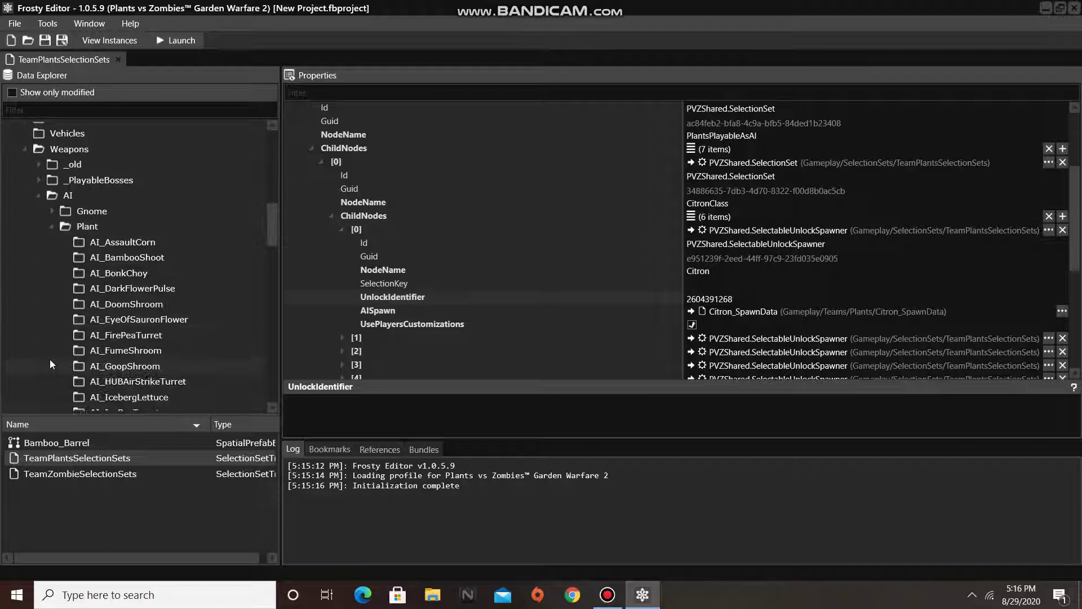
{"action": "scroll", "coordinate": [49, 361], "scroll_direction": "down", "scroll_amount": 5}
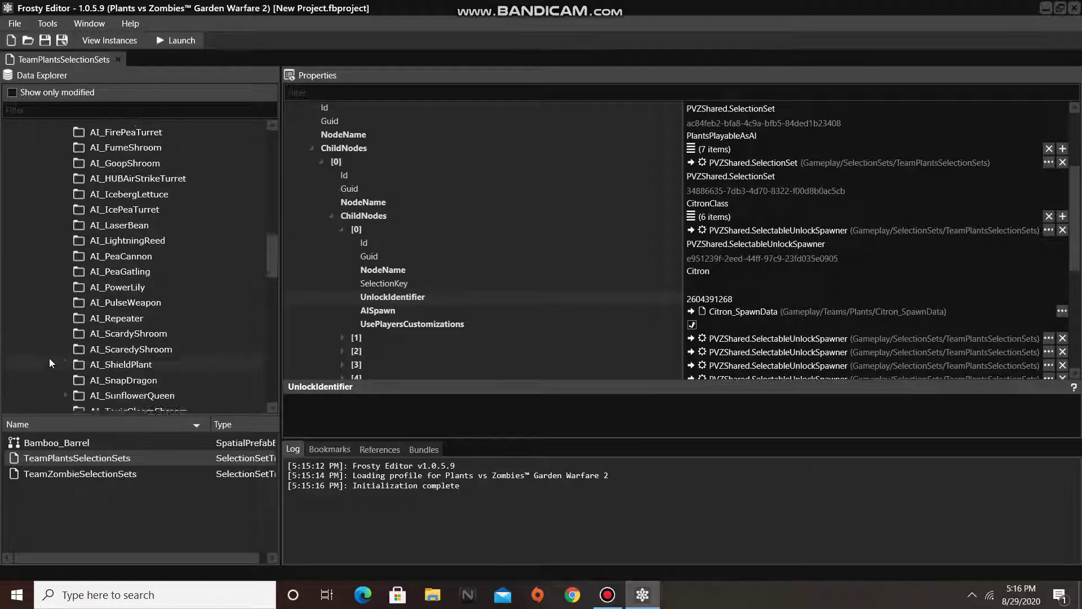
{"action": "scroll", "coordinate": [50, 360], "scroll_direction": "down", "scroll_amount": 4}
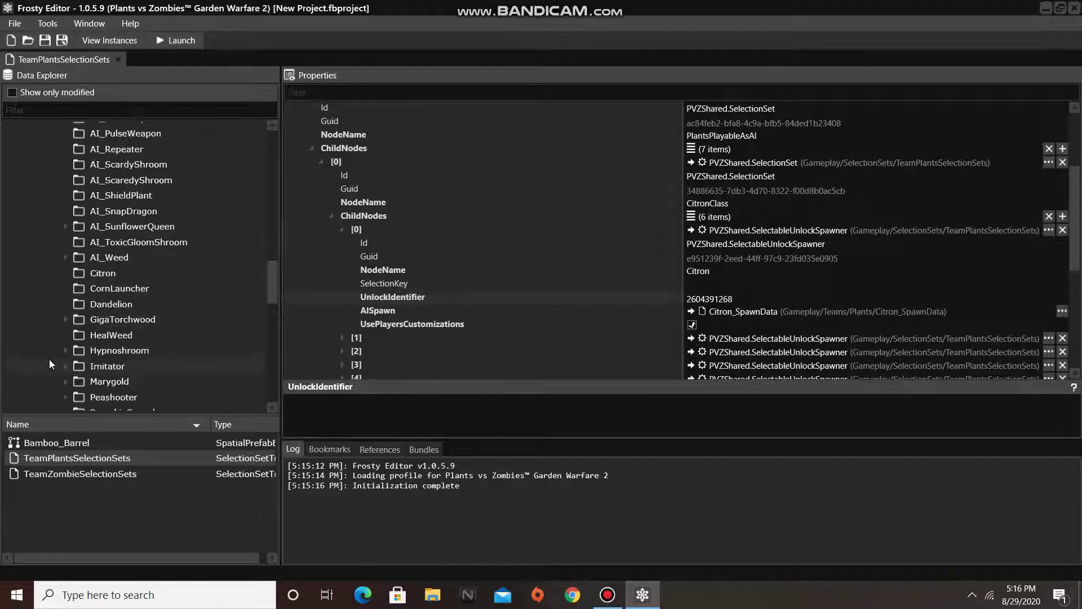
{"action": "scroll", "coordinate": [50, 361], "scroll_direction": "down", "scroll_amount": 1}
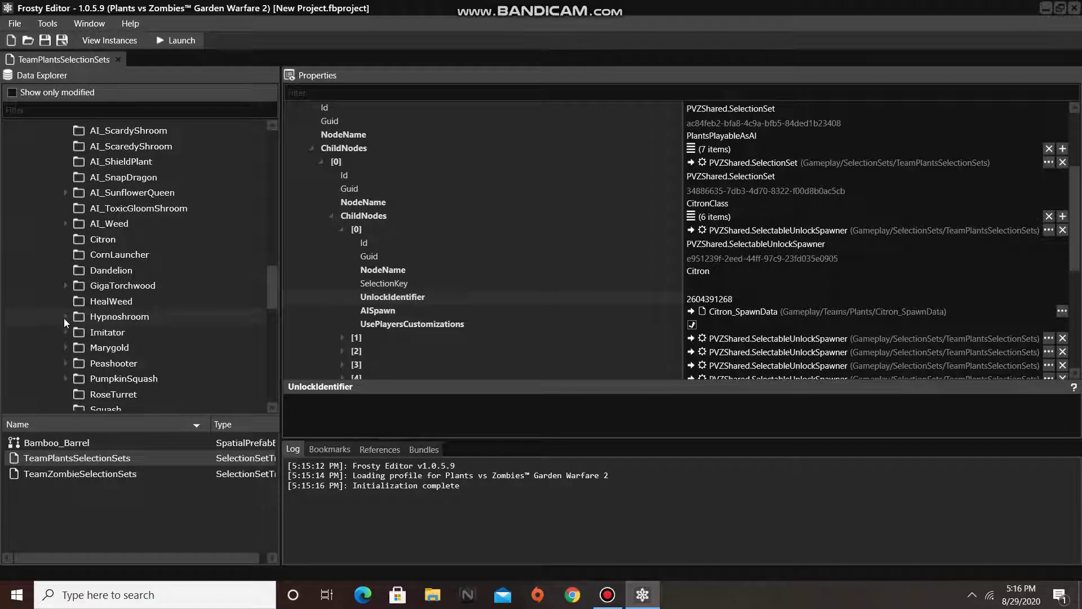
{"action": "left_click", "coordinate": [66, 316]}
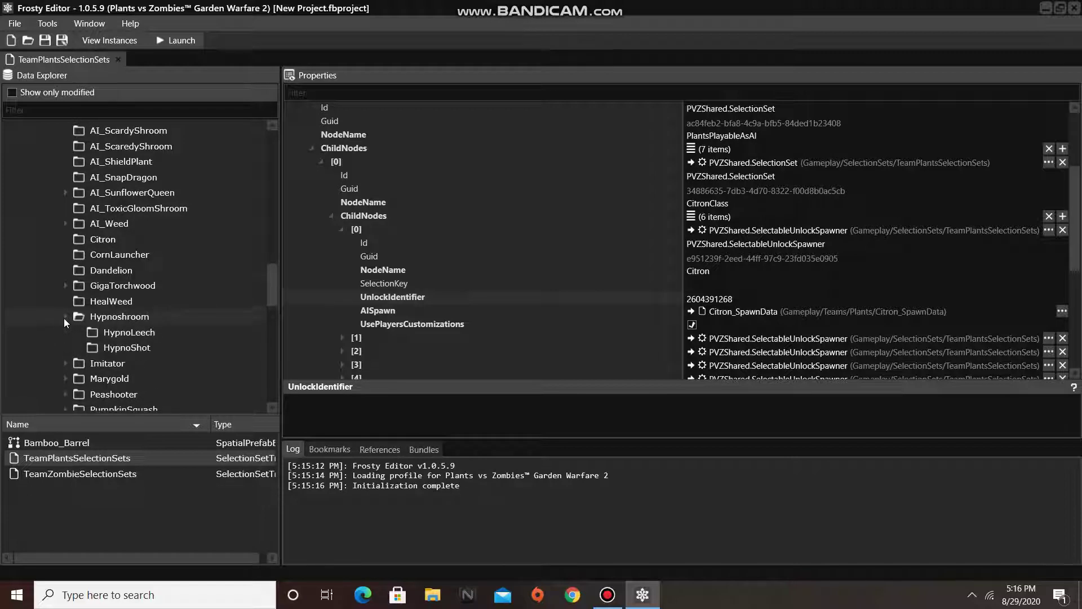
{"action": "left_click", "coordinate": [95, 347]}
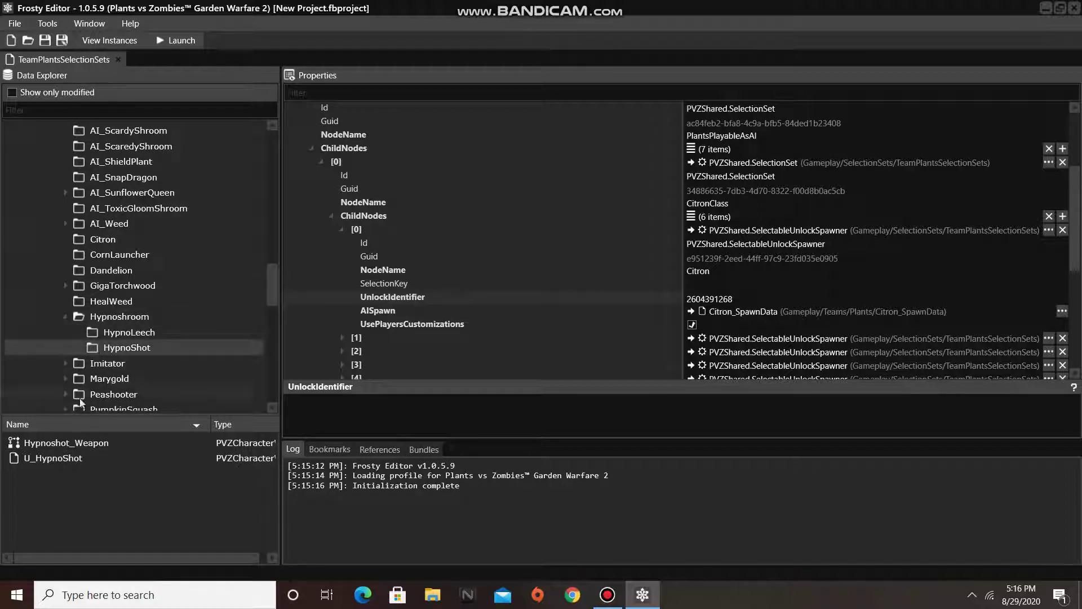
{"action": "double_click", "coordinate": [73, 458]}
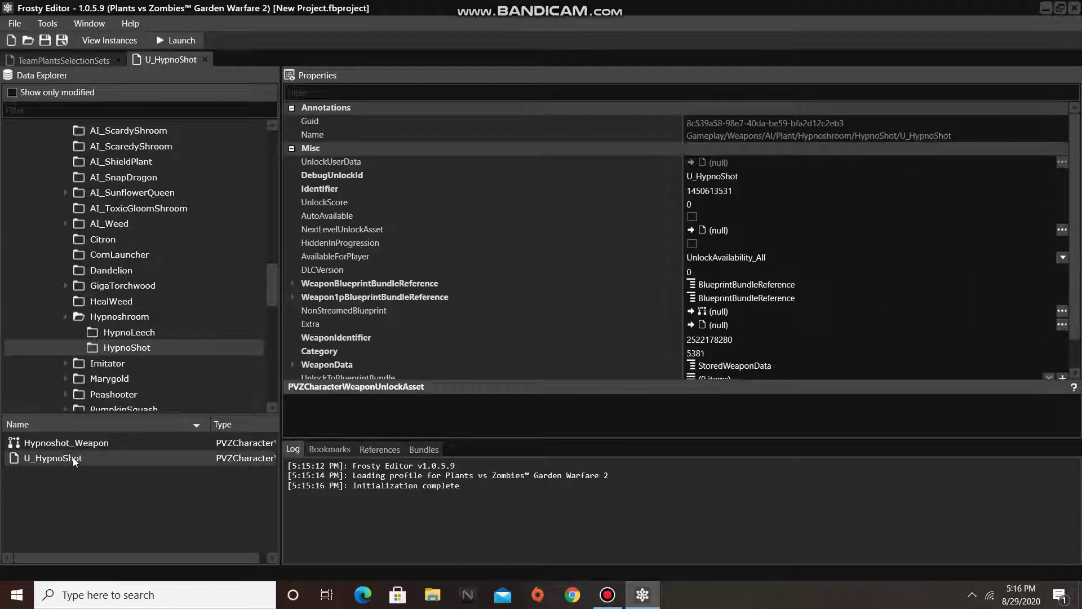
{"action": "left_click", "coordinate": [738, 191]}
{"action": "left_click_drag", "start_coordinate": [739, 191], "coordinate": [678, 207]}
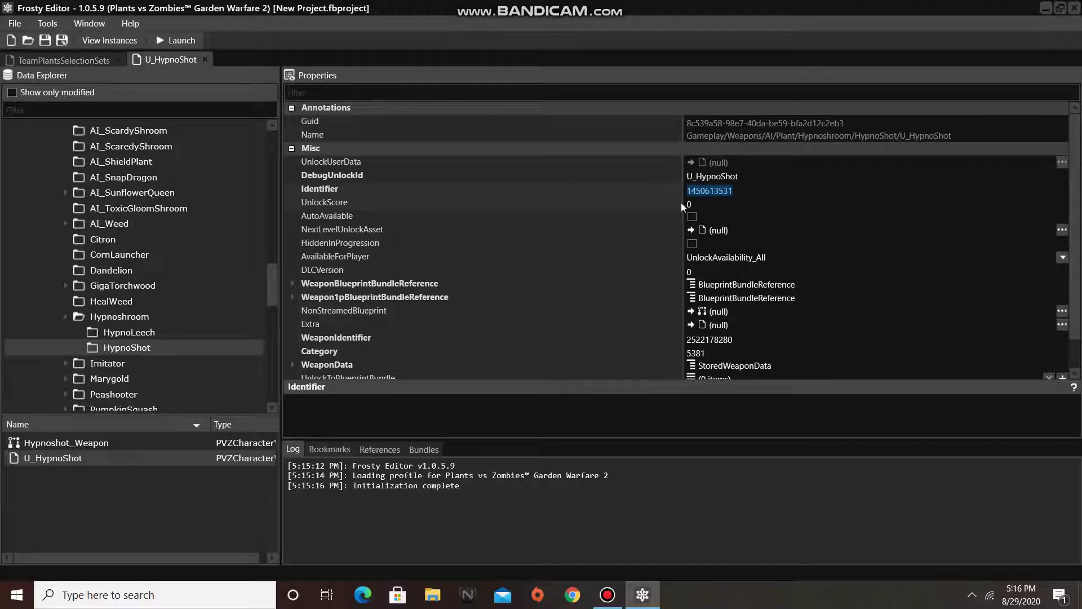
{"action": "left_click", "coordinate": [48, 59]}
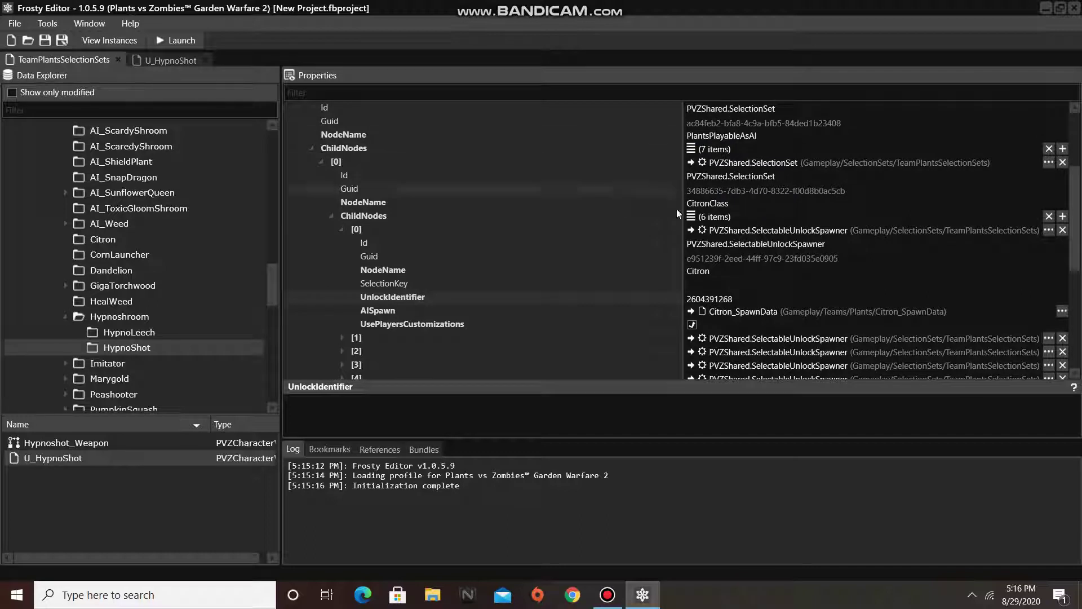
{"action": "left_click_drag", "start_coordinate": [747, 297], "coordinate": [690, 303]}
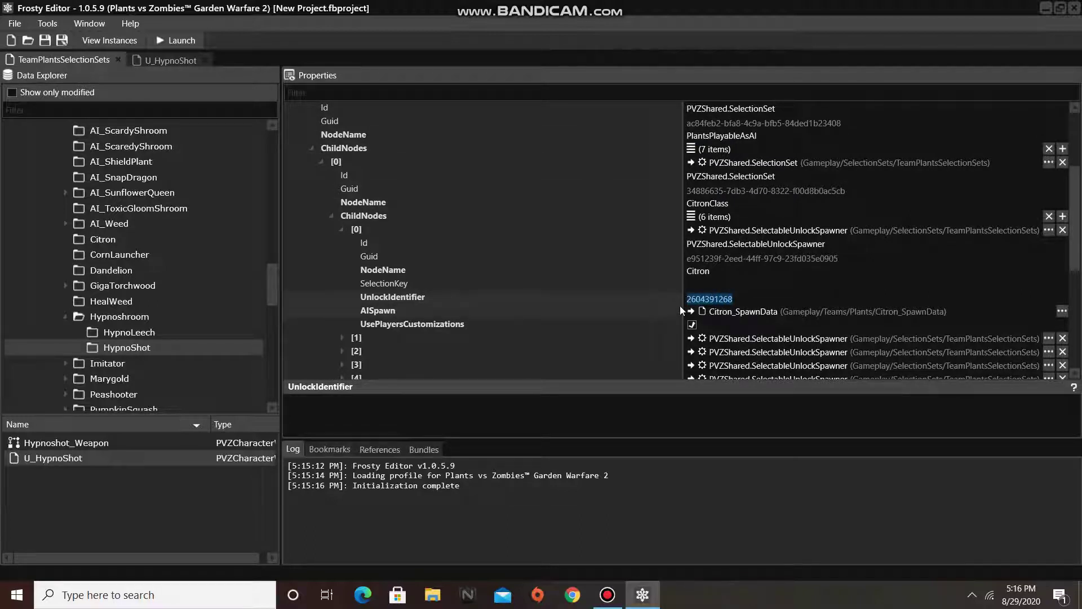
{"action": "type", "text": "1450613531"}
{"action": "left_click_drag", "start_coordinate": [270, 268], "coordinate": [262, 185]}
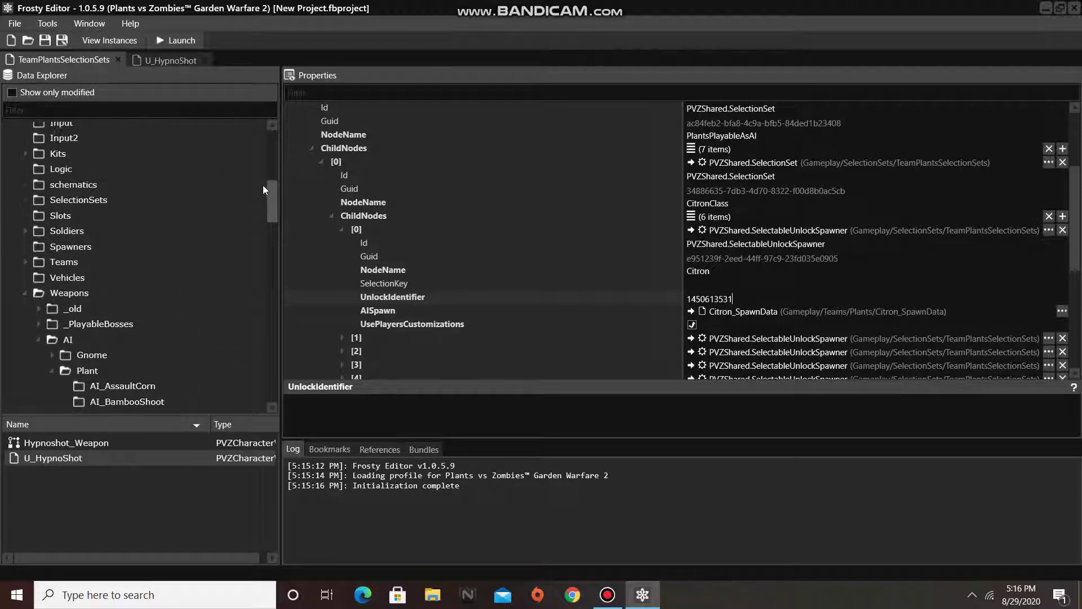
- Assign Hypnoshroom_SpawnData from Teams/Plants/AISpawnUnlocks to Citron's AISpawn and uncheck UsePlayersCustomizations
{"action": "left_click", "coordinate": [25, 260]}
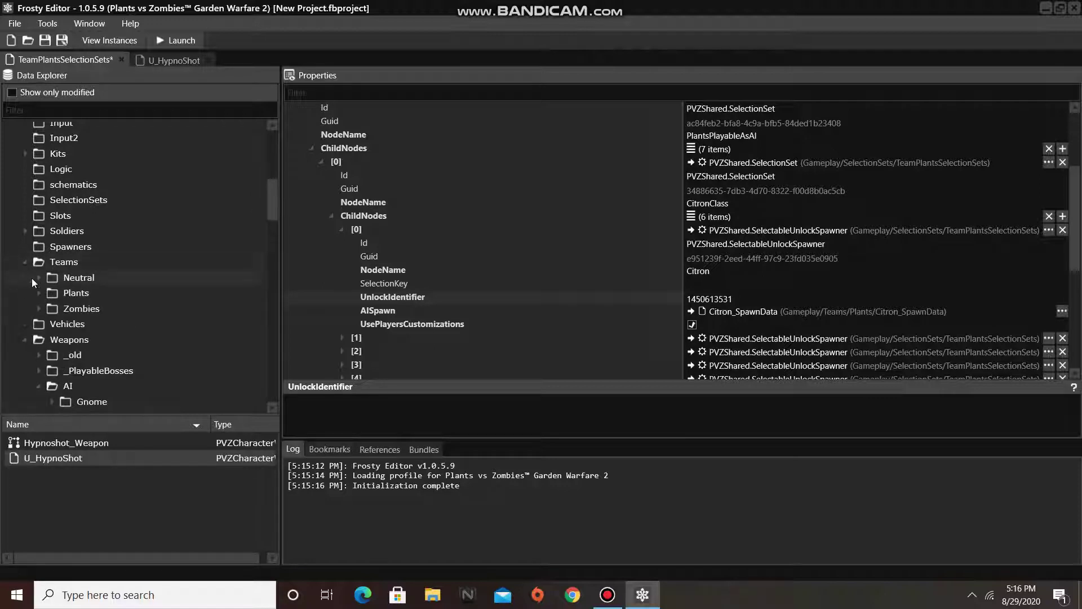
{"action": "left_click", "coordinate": [38, 292]}
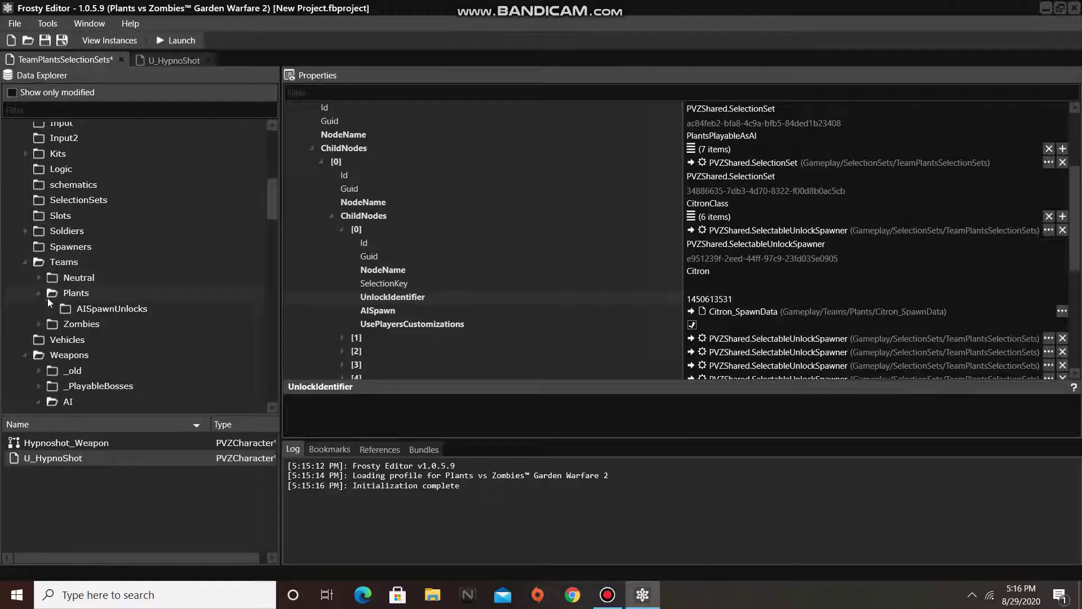
{"action": "left_click", "coordinate": [63, 306]}
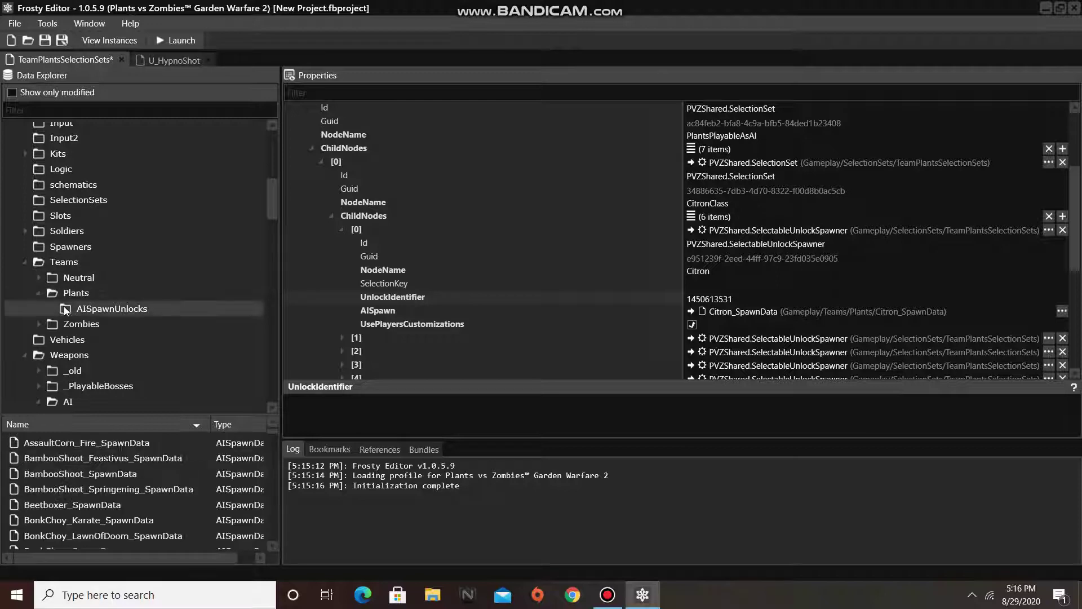
{"action": "scroll", "coordinate": [129, 474], "scroll_direction": "down", "scroll_amount": 5}
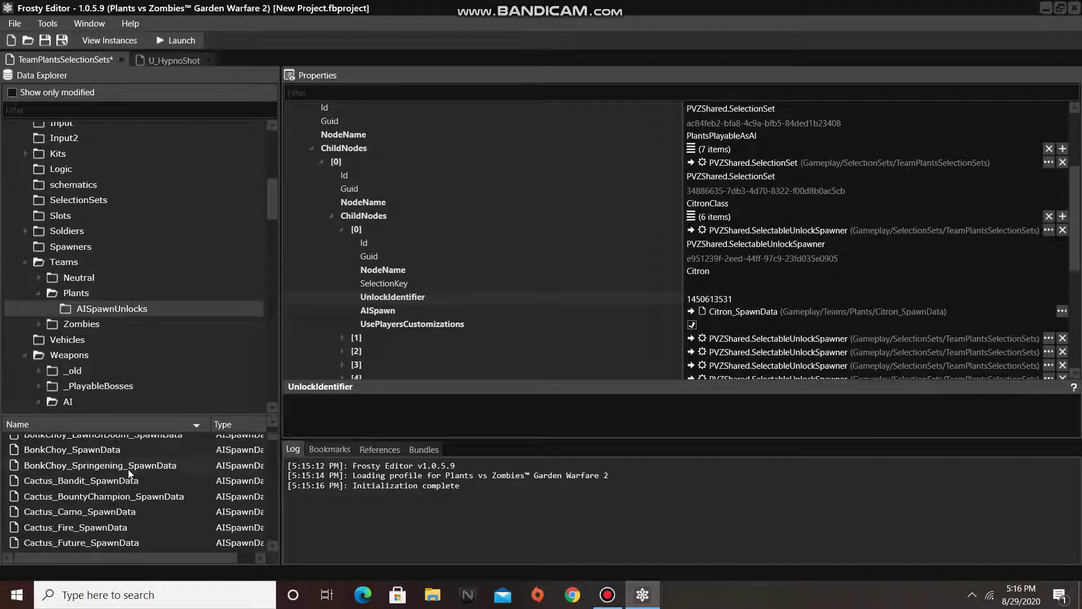
{"action": "scroll", "coordinate": [128, 472], "scroll_direction": "down", "scroll_amount": 6}
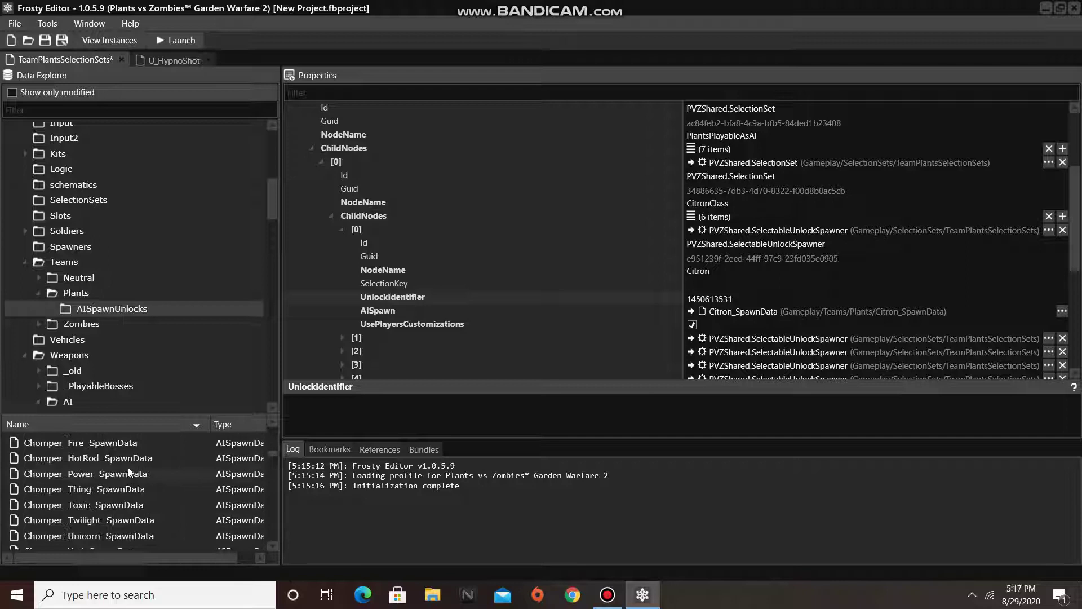
{"action": "scroll", "coordinate": [129, 472], "scroll_direction": "down", "scroll_amount": 6}
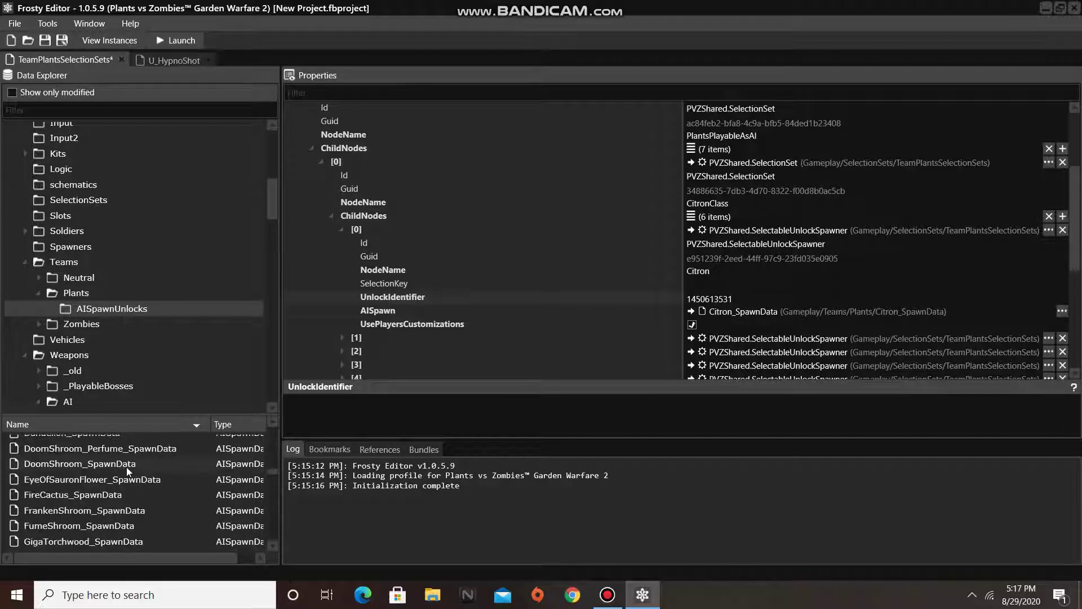
{"action": "scroll", "coordinate": [126, 473], "scroll_direction": "down", "scroll_amount": 1}
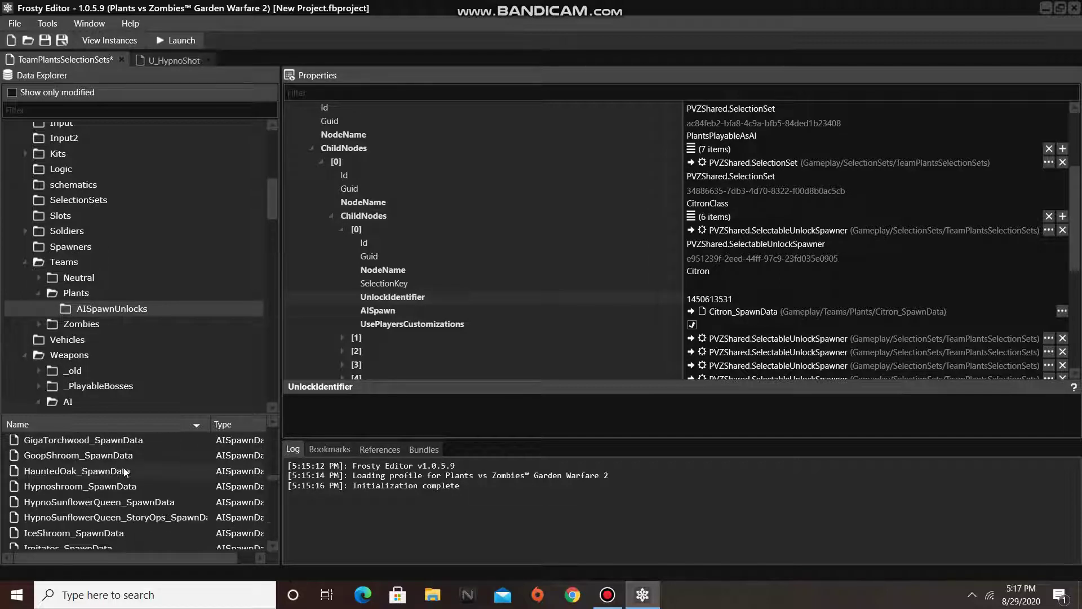
{"action": "left_click", "coordinate": [93, 488]}
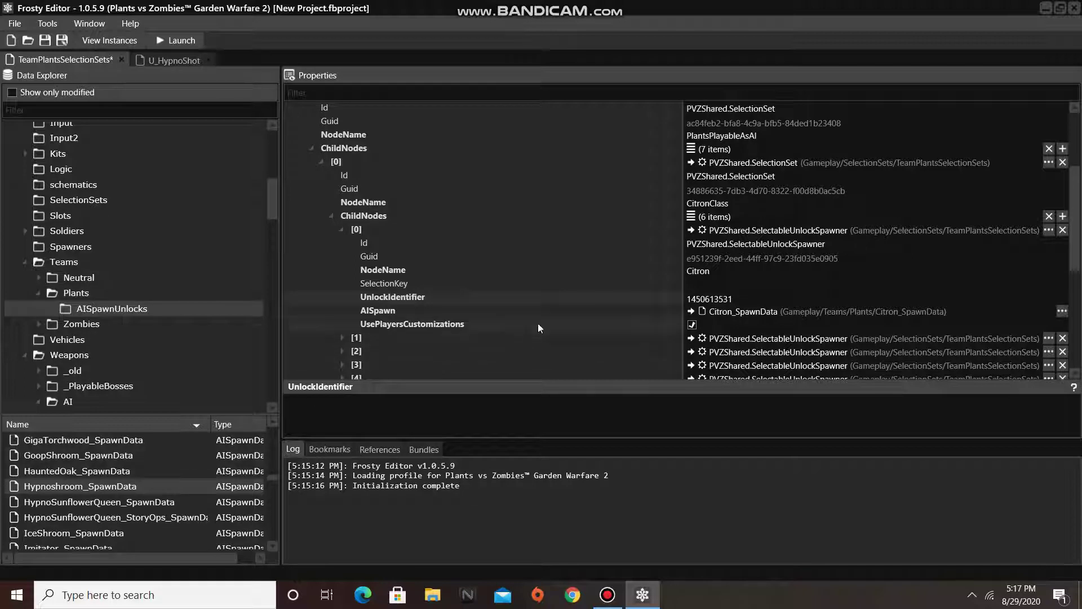
{"action": "left_click", "coordinate": [692, 313]}
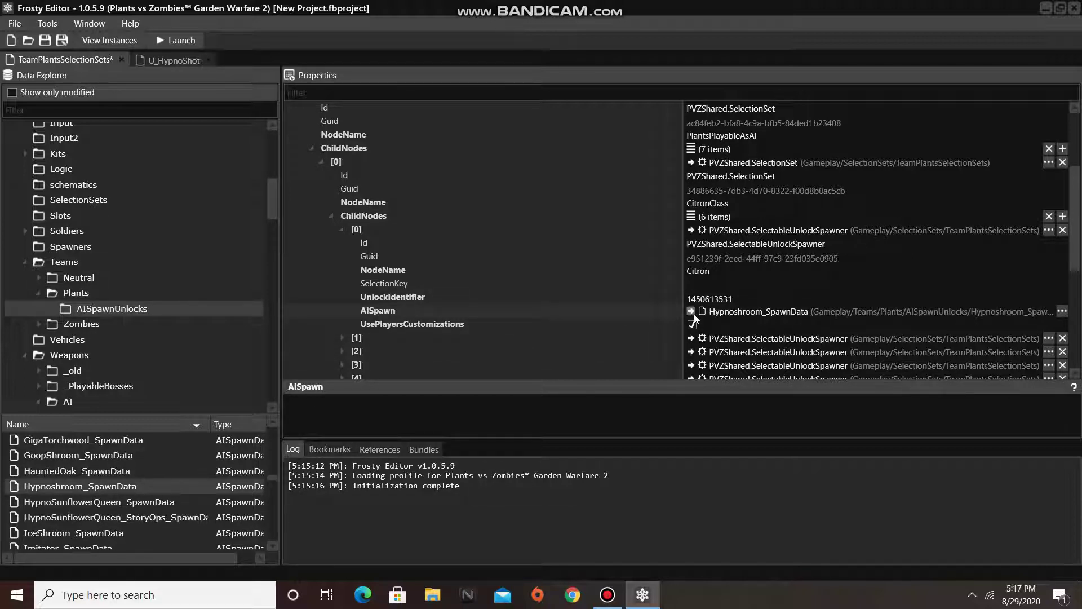
{"action": "left_click", "coordinate": [693, 325]}
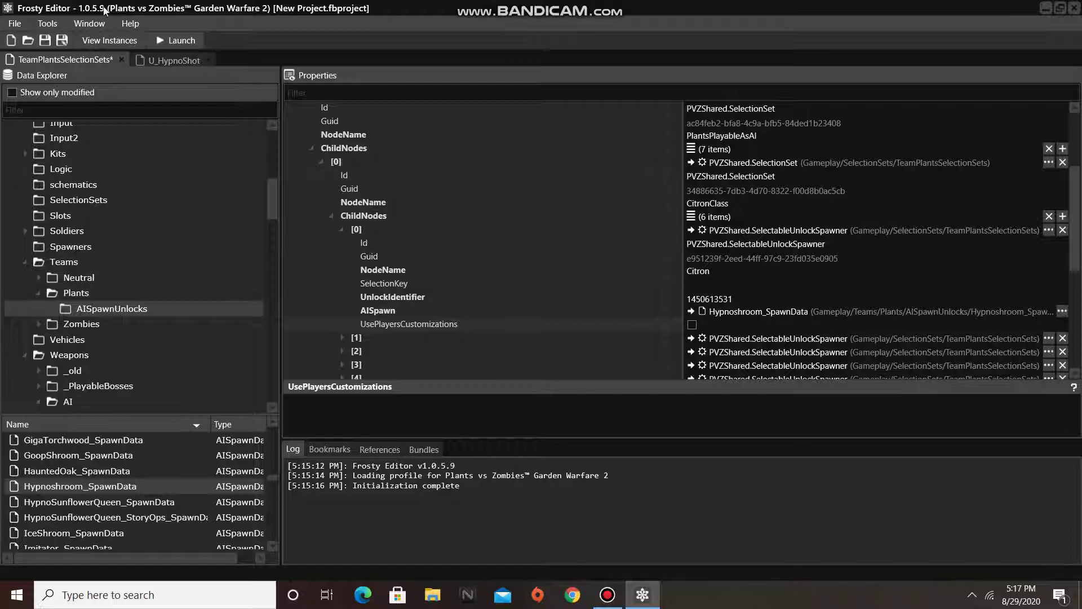
- Save the project as 'Hypnoshroom in Solo Ops' in the FrostyEditor_v1.0.5.9 folder
{"action": "left_click", "coordinate": [15, 23]}
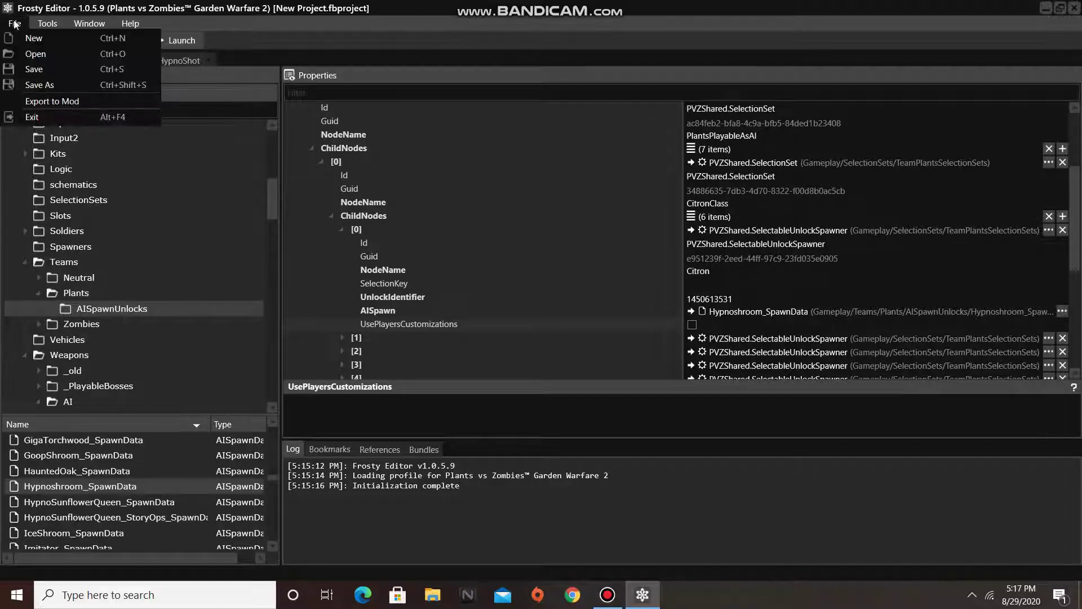
{"action": "left_click", "coordinate": [40, 85]}
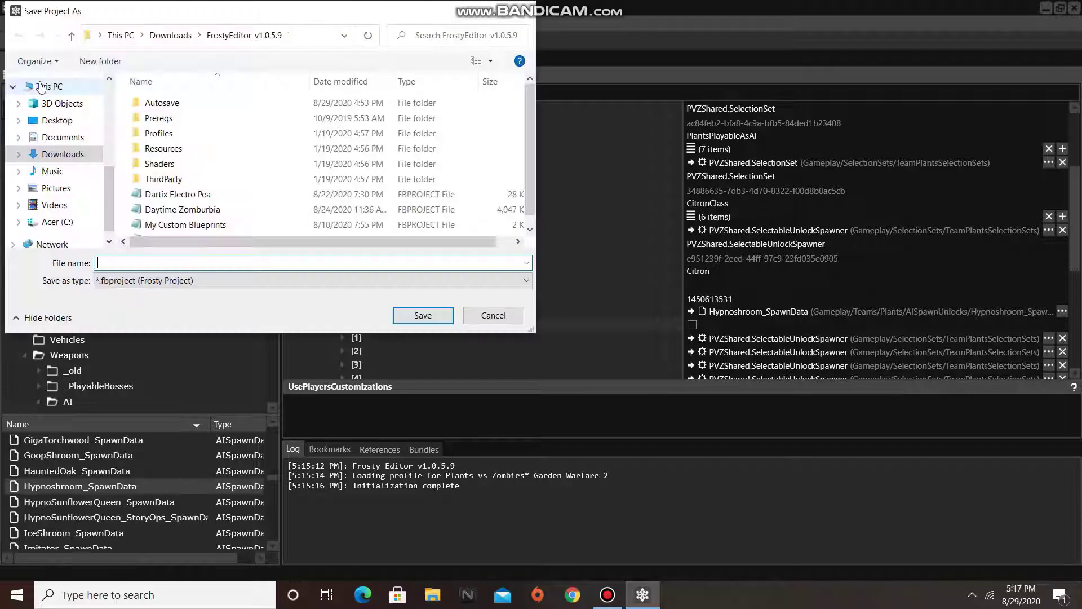
{"action": "type", "text": "Hypnoshroo"}
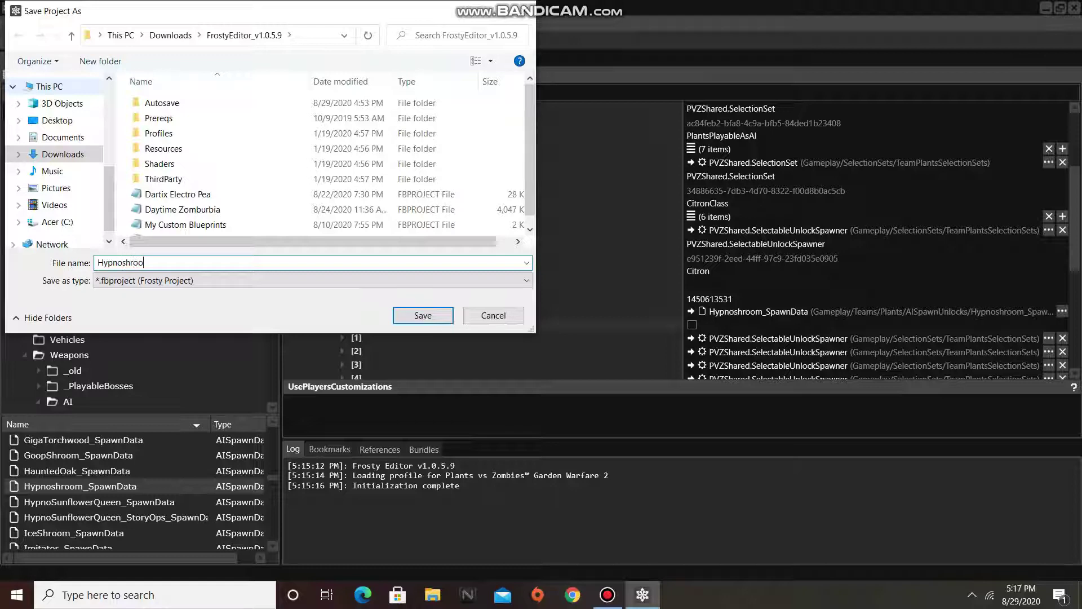
{"action": "type", "text": "m in Solo Ops"}
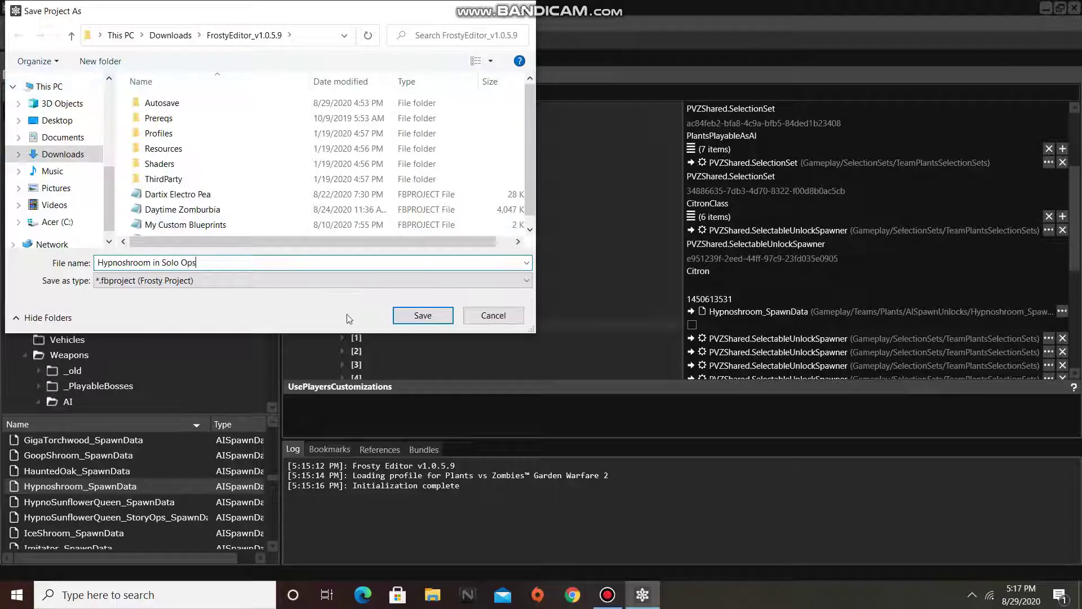
{"action": "left_click", "coordinate": [399, 316]}
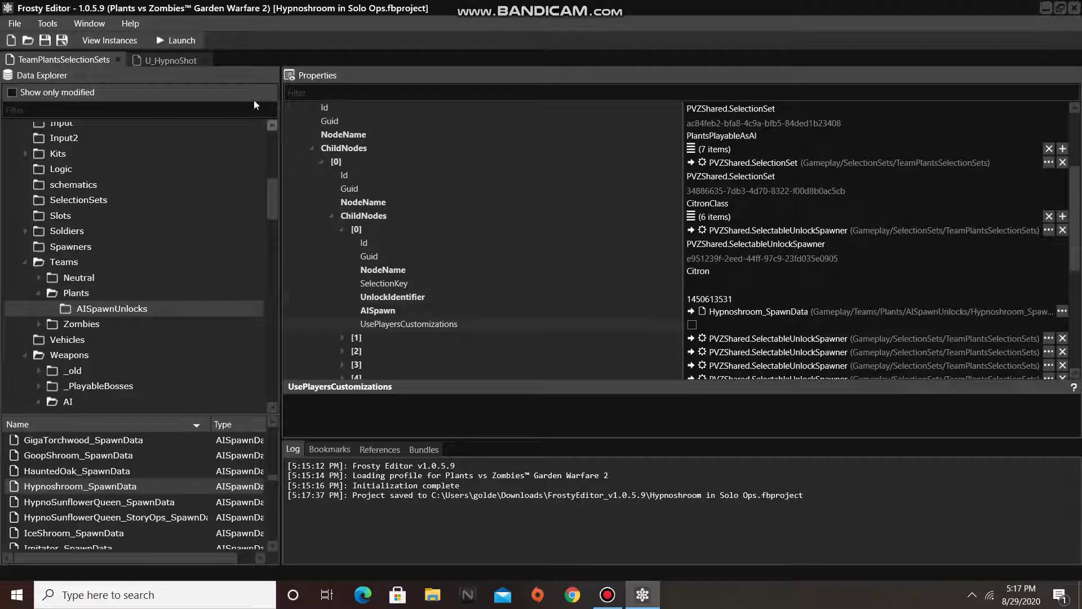
- Launch Garden Warfare 2 with the mods applied and choose the Future Cactus hero
{"action": "left_click", "coordinate": [198, 40]}
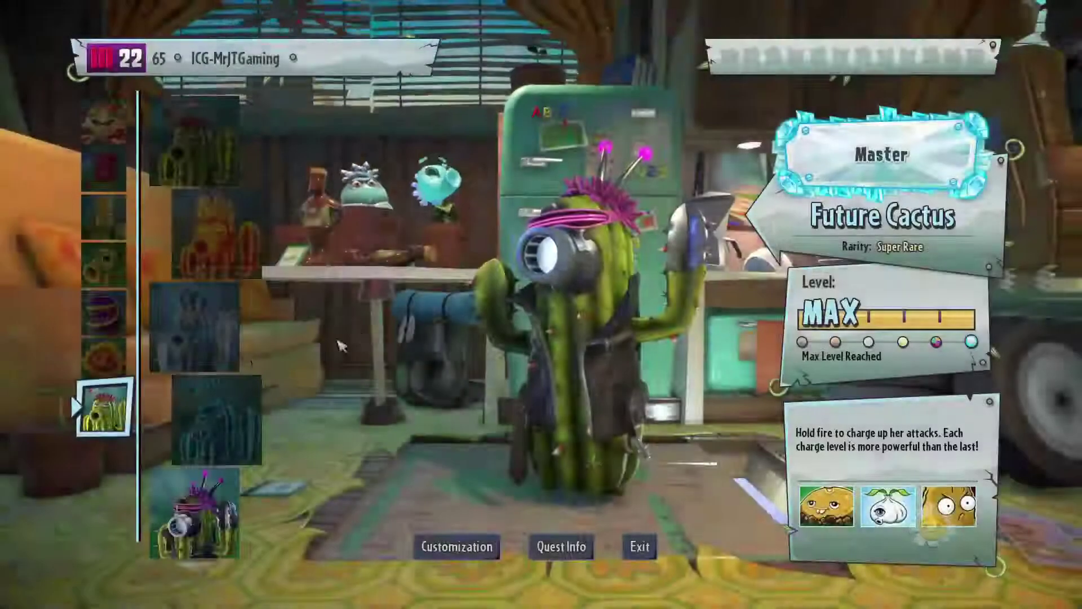
{"action": "key", "text": "Return"}
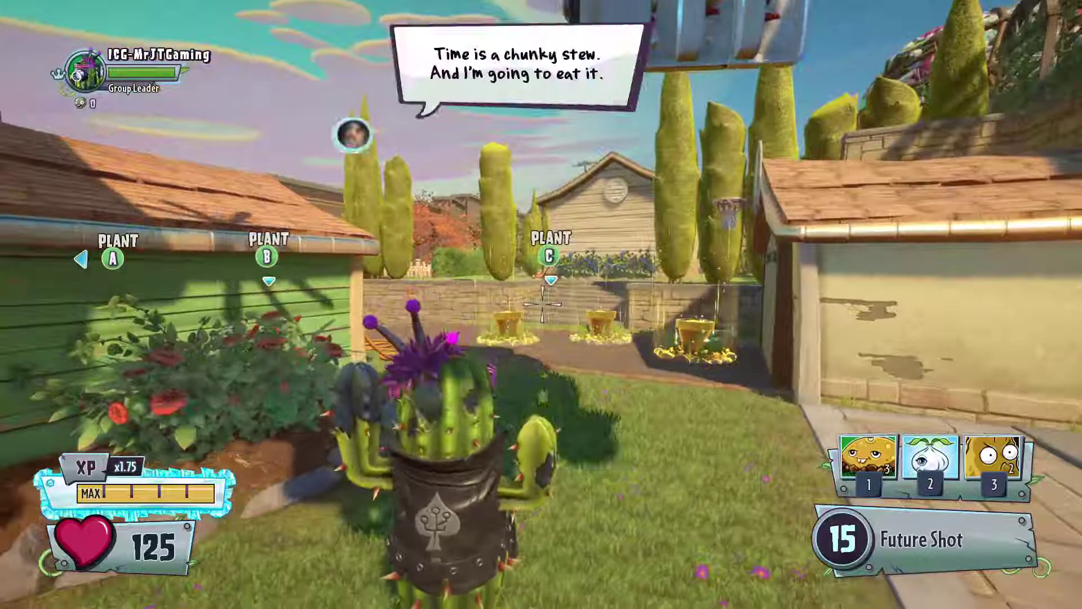
- Grow three AI plant heroes from the Citron card at the flower pots
{"action": "key", "text": "w"}
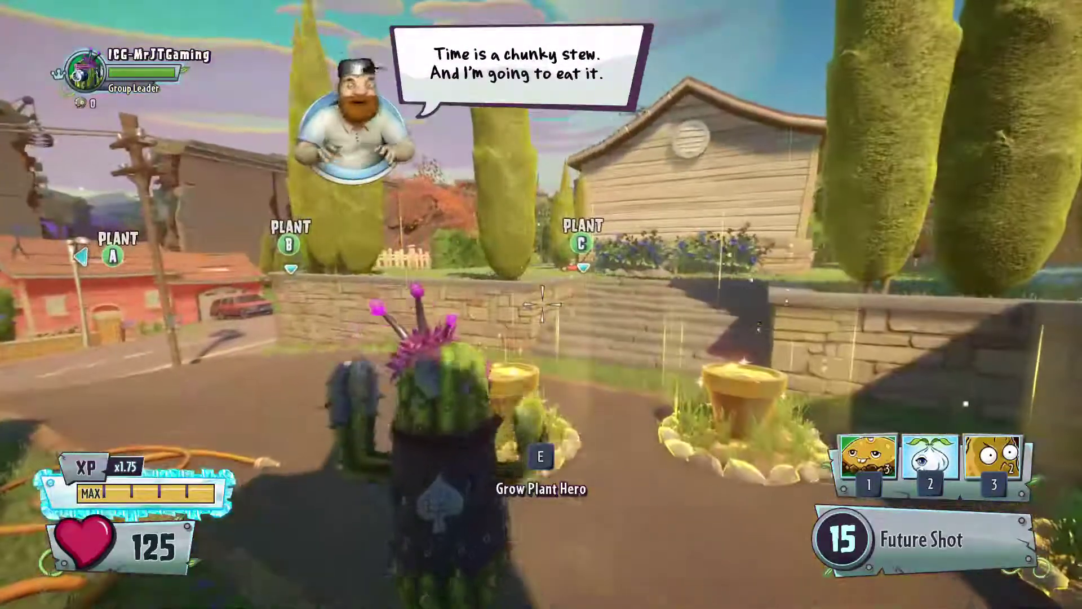
{"action": "key", "text": "e"}
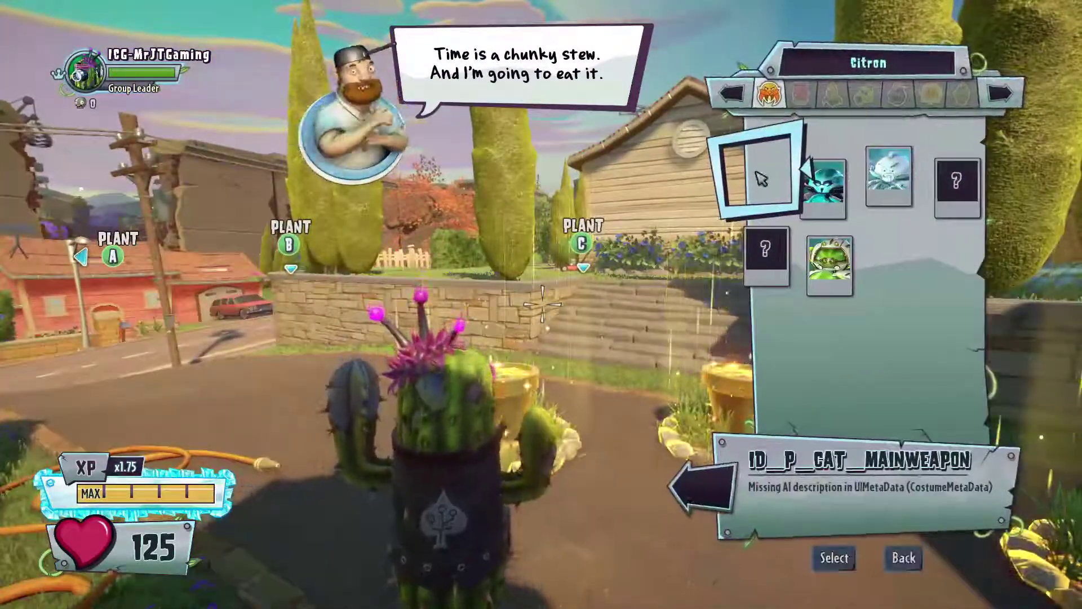
{"action": "left_click", "coordinate": [761, 179]}
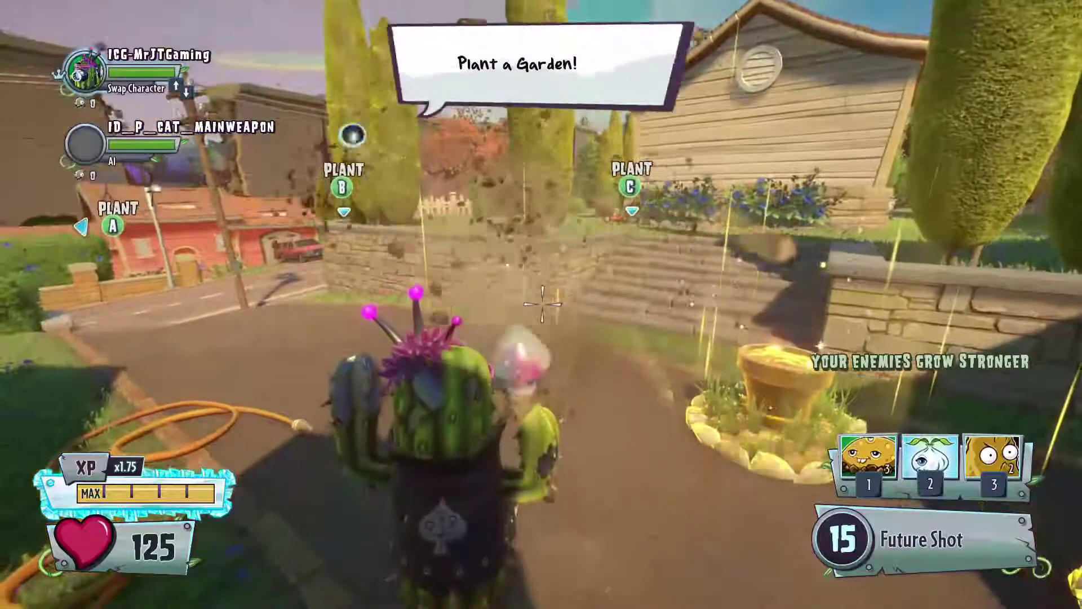
{"action": "key", "text": "e"}
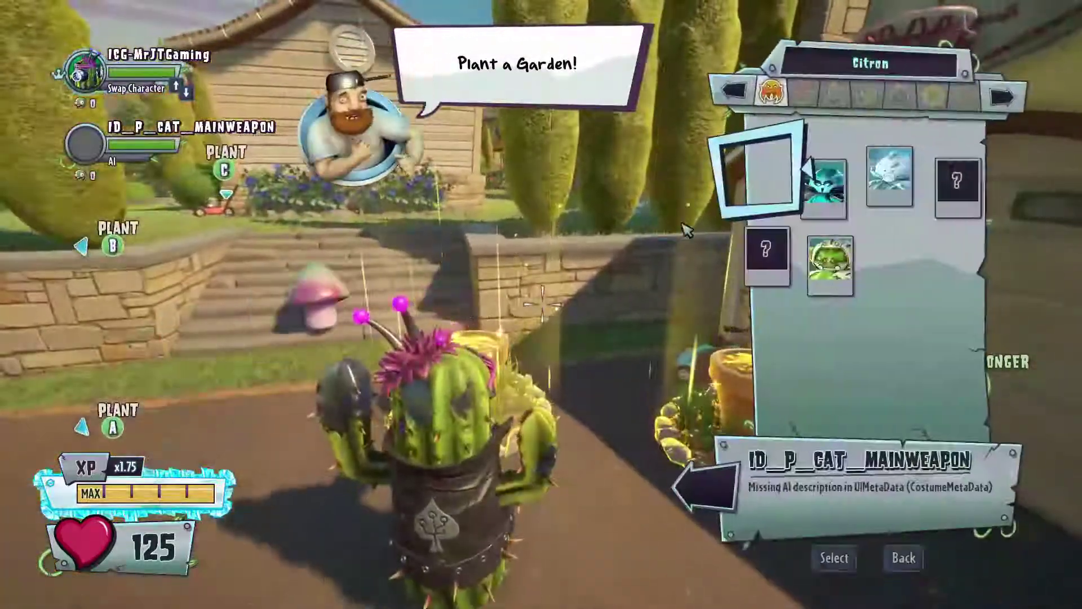
{"action": "left_click", "coordinate": [763, 181]}
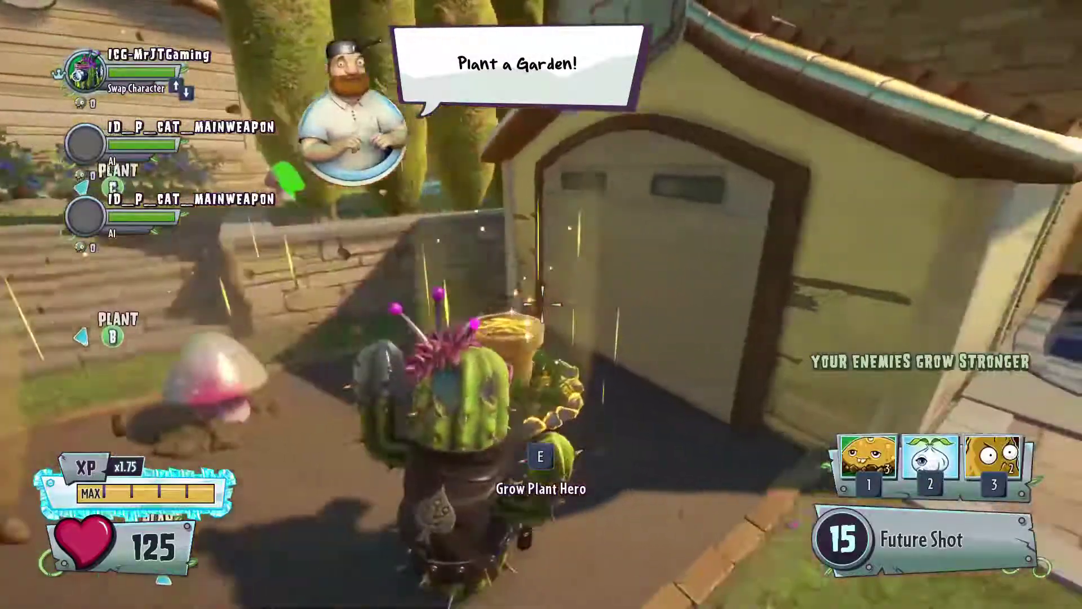
{"action": "key", "text": "e"}
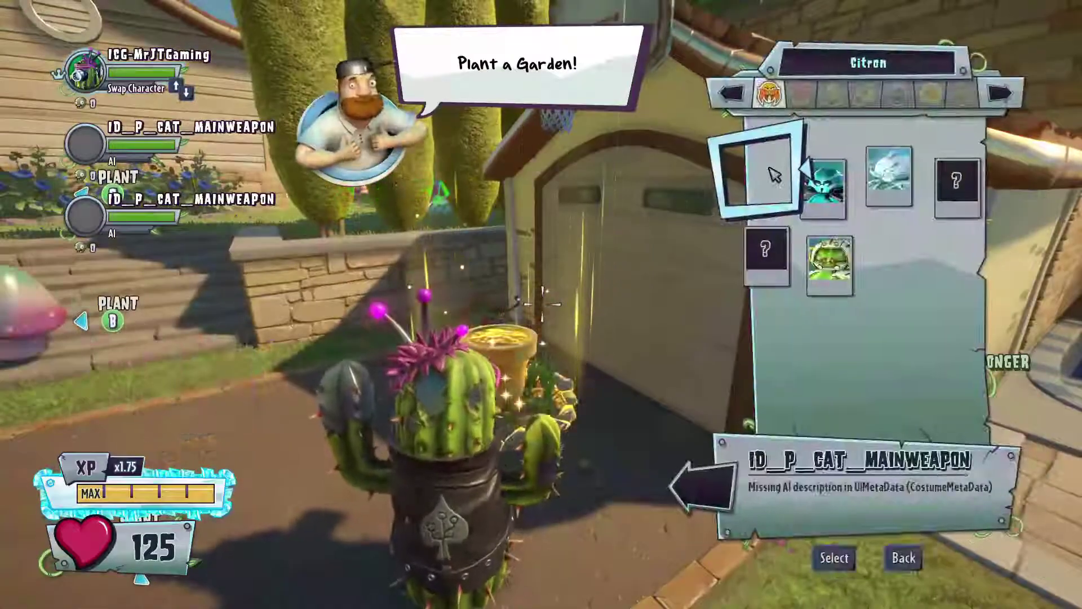
{"action": "left_click", "coordinate": [764, 172]}
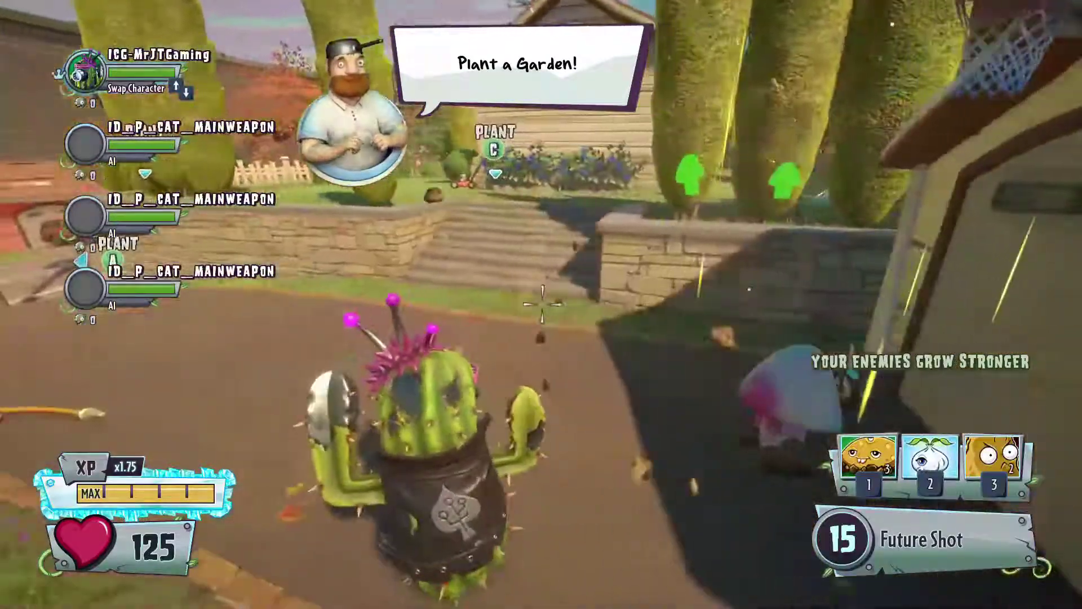
- Walk toward the green house and swap control to the Hypno-shroom AI hero
{"action": "key", "text": "w"}
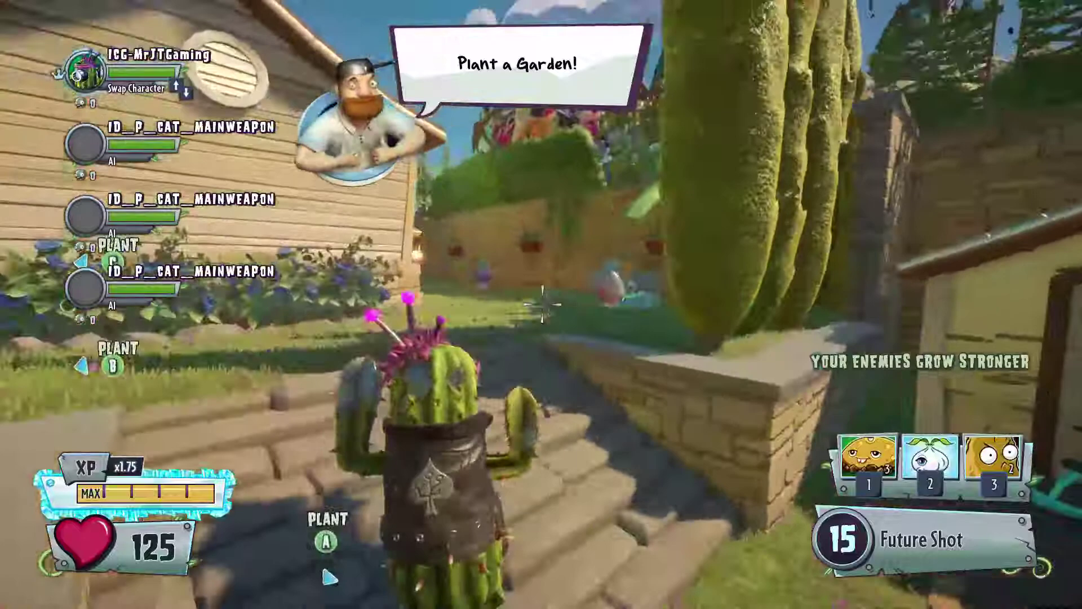
{"action": "key", "text": "w"}
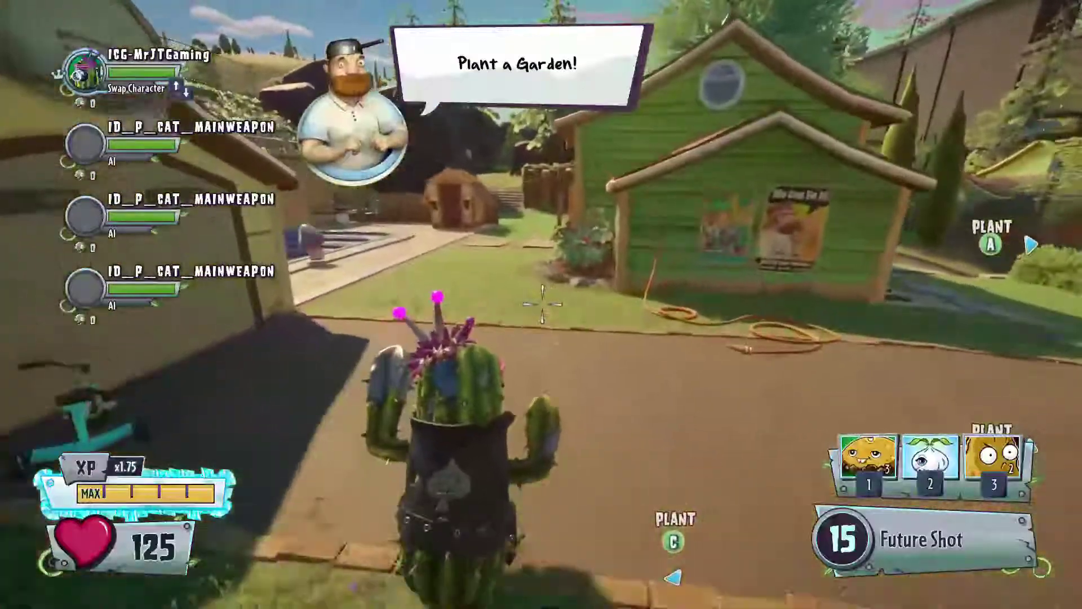
{"action": "key", "text": "w"}
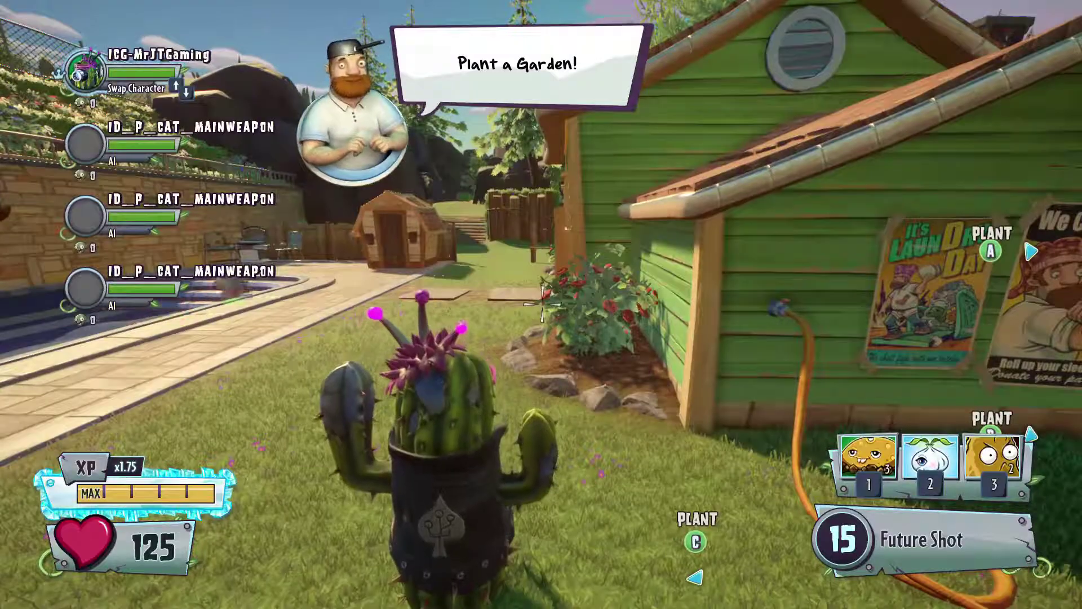
{"action": "key", "text": "Up"}
- Walk the Hypno-shroom along the stone-wall path onto the street, past the green car
{"action": "key", "text": "w"}
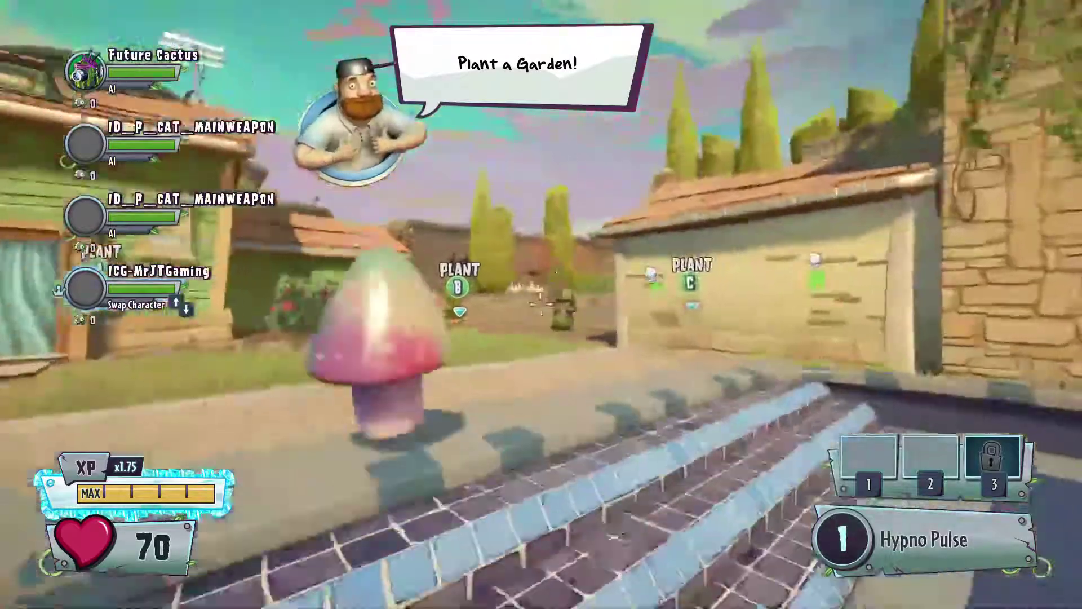
{"action": "key", "text": "w"}
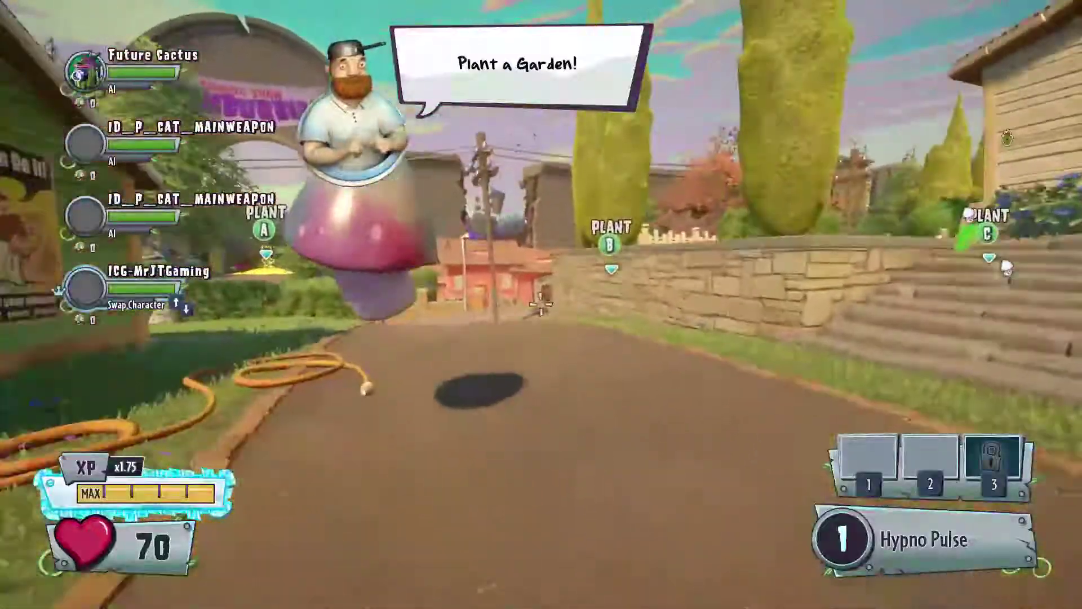
{"action": "key", "text": "w"}
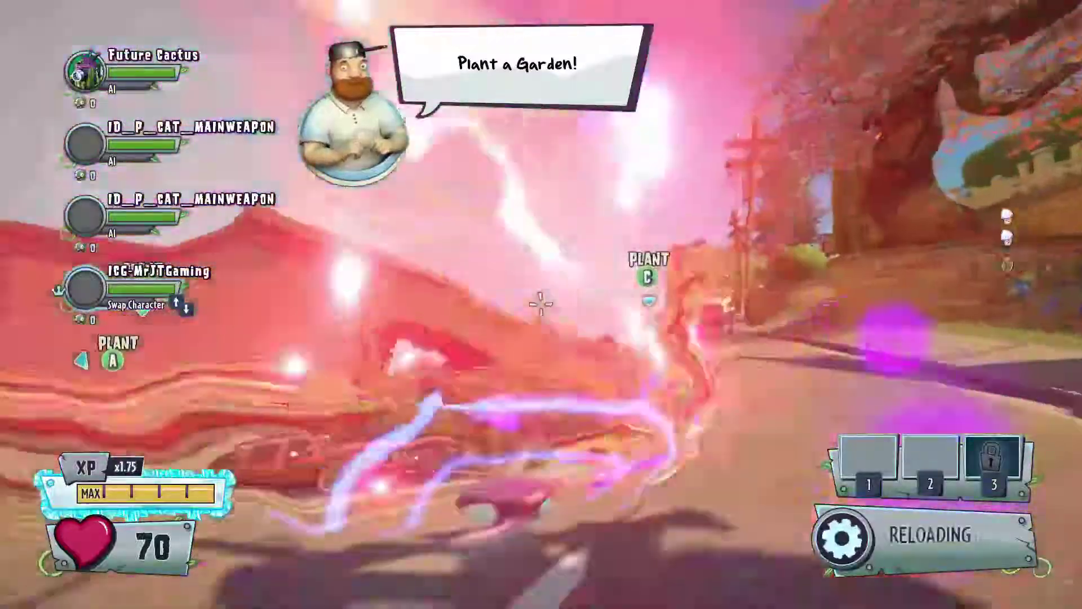
{"action": "key", "text": "w"}
{"action": "key", "text": "w"}
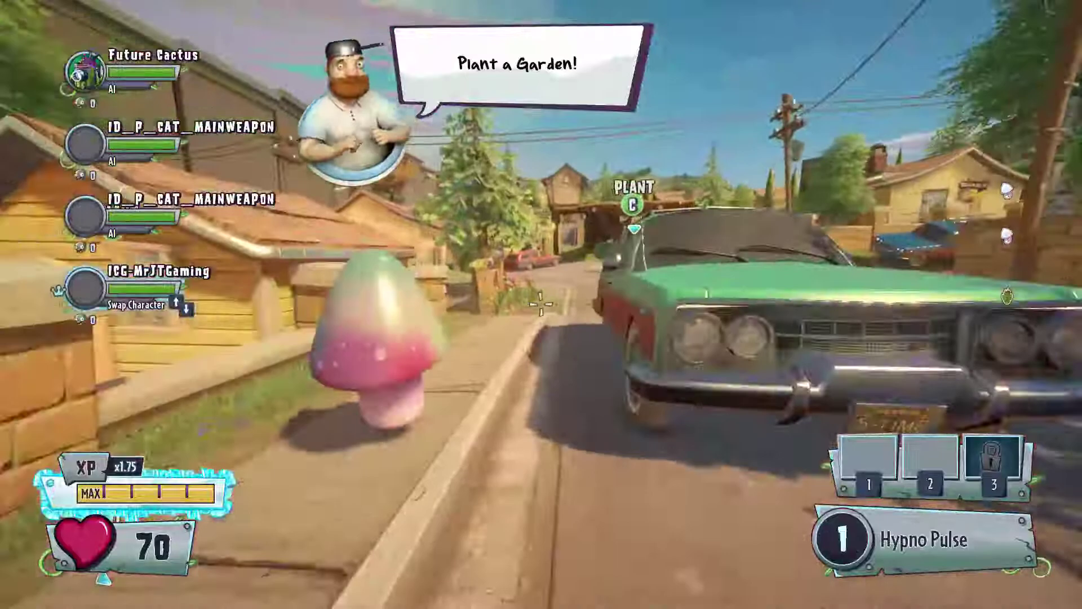
{"action": "key", "text": "w"}
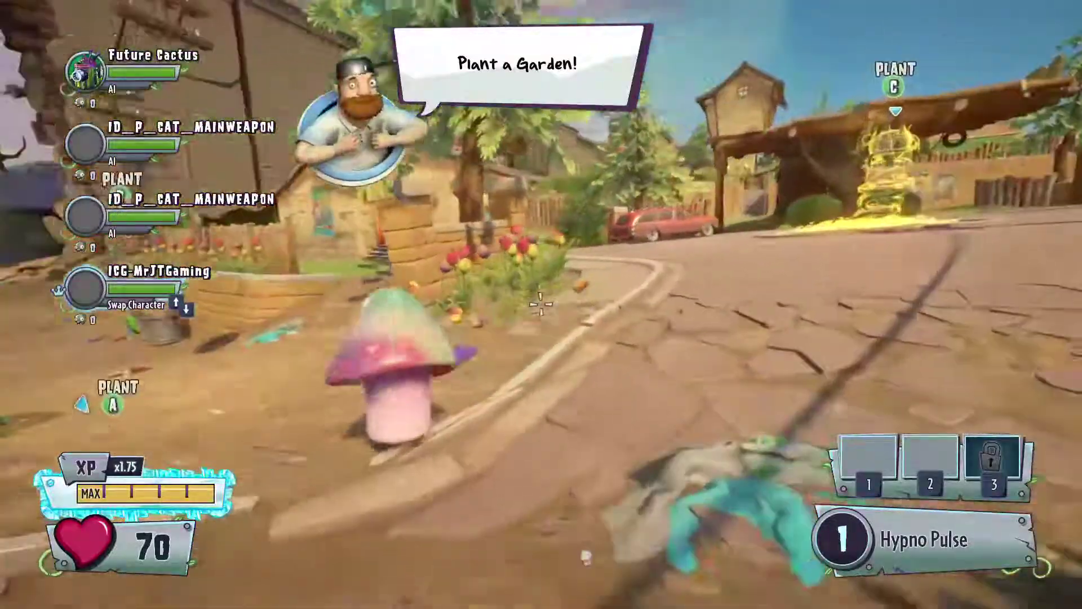